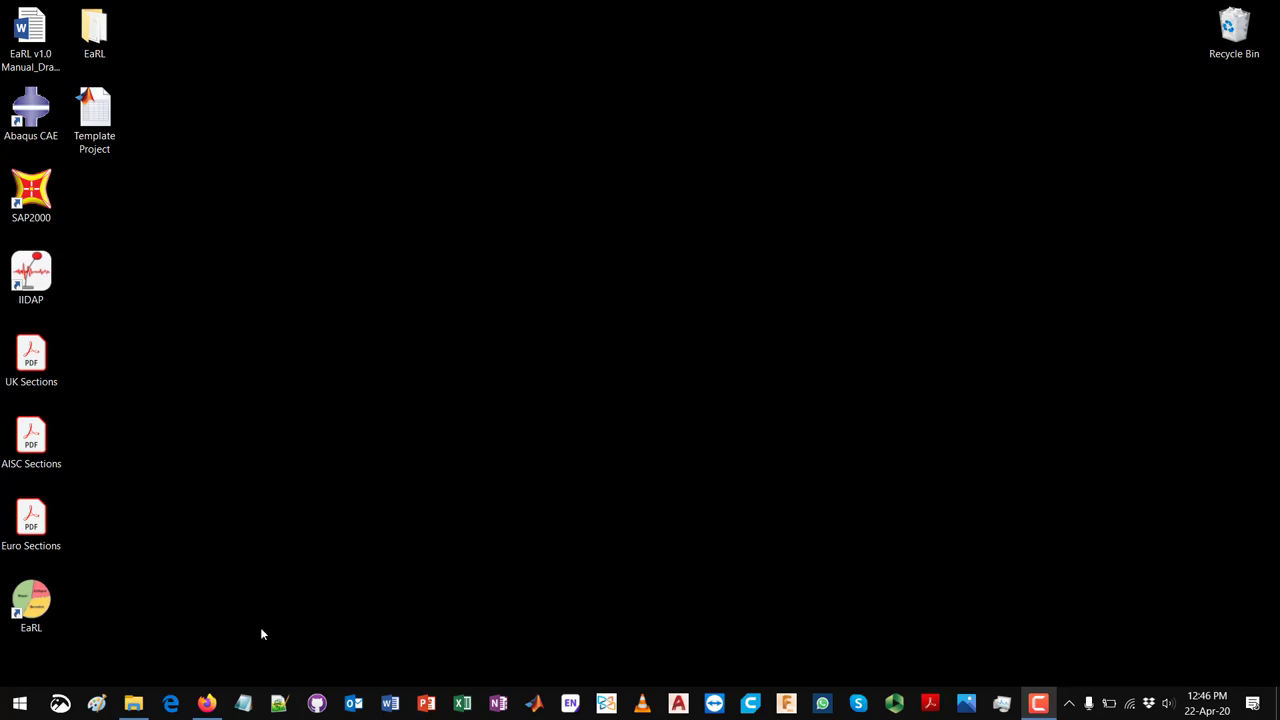
- Bring Firefox forward showing the EaRL repository page on GitHub
left_click(206, 703)
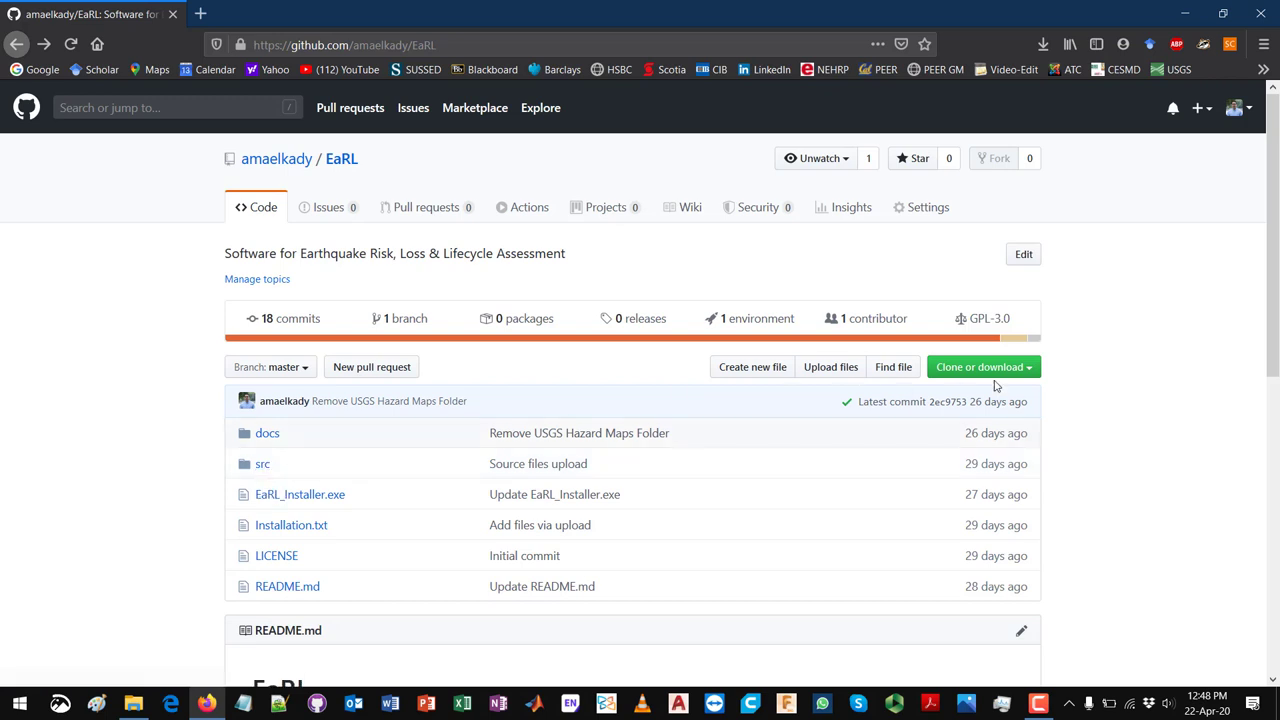
- Download the EaRL repository as EaRL-master.zip and save the file to disk
left_click(1031, 370)
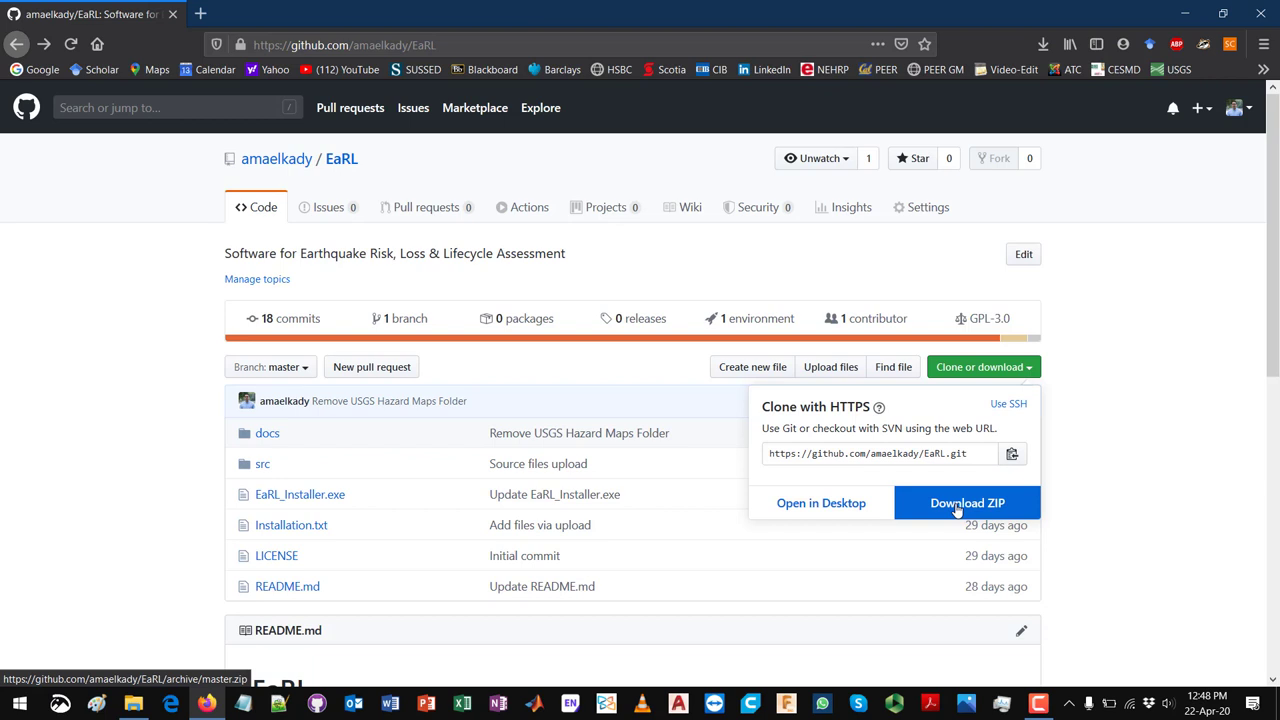
left_click(981, 507)
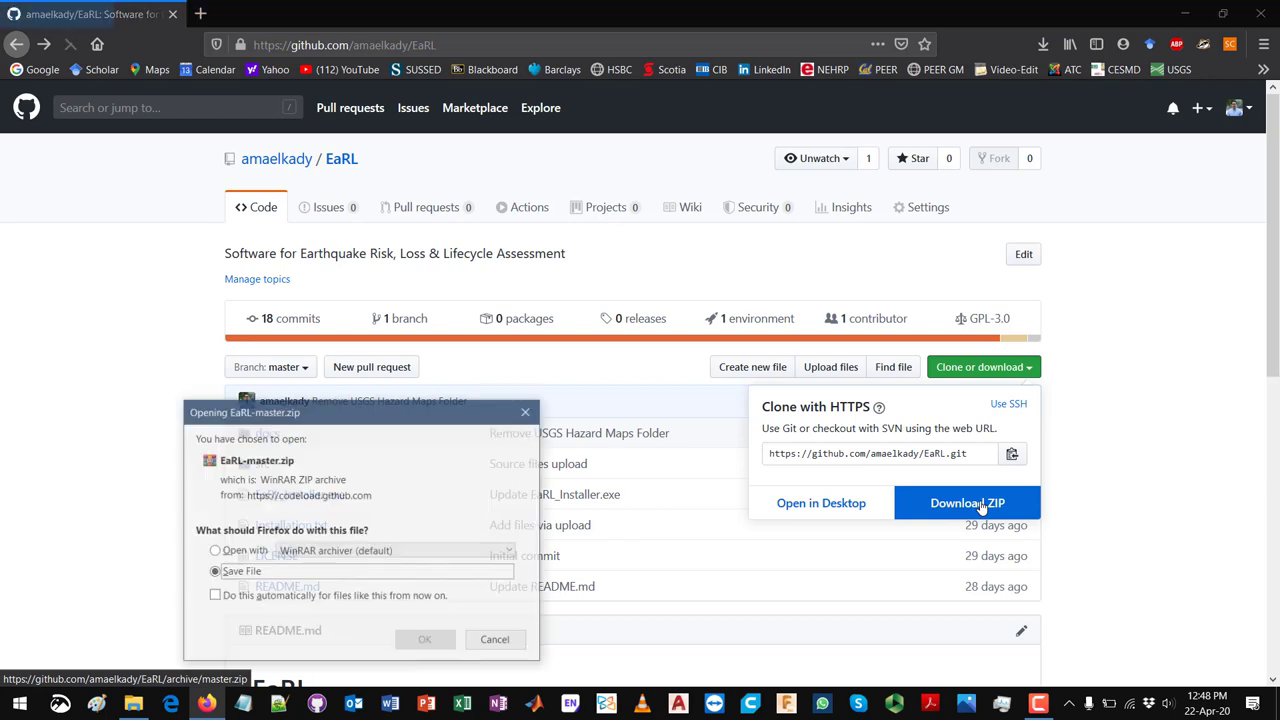
left_click(426, 642)
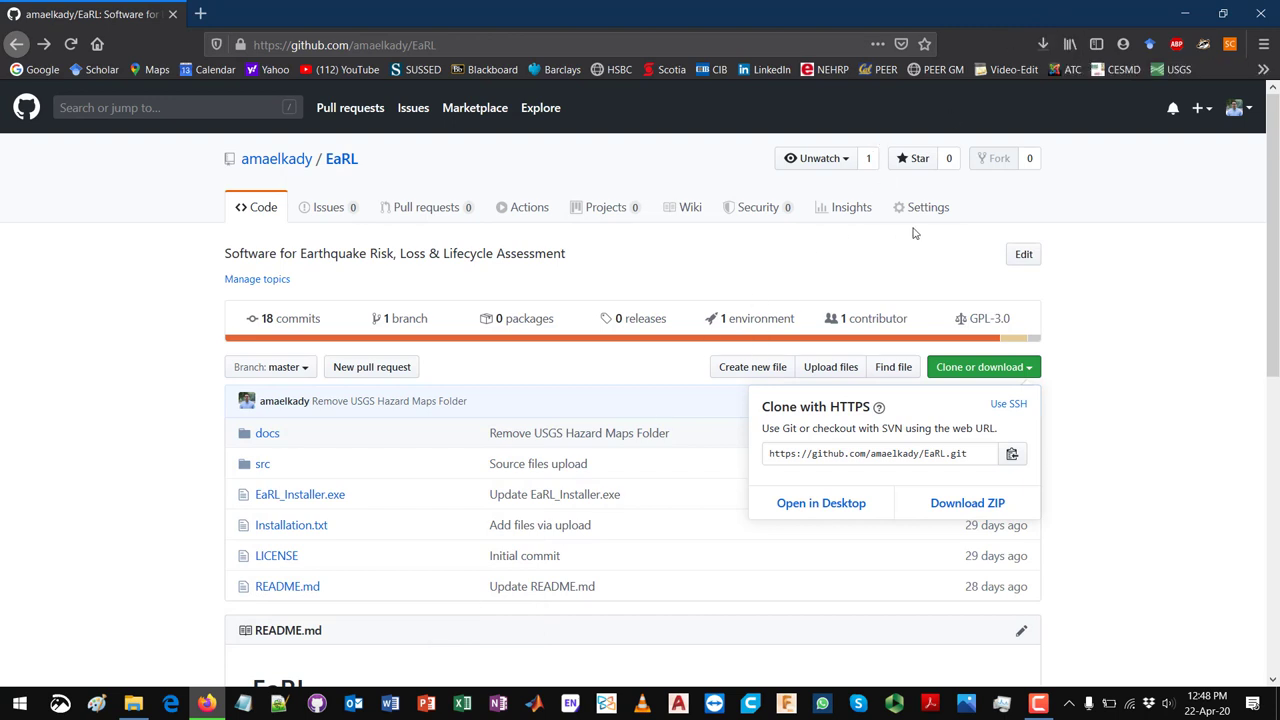
- Extract EaRL-master.zip on the desktop and open the new EaRL-master folder
key("super+d")
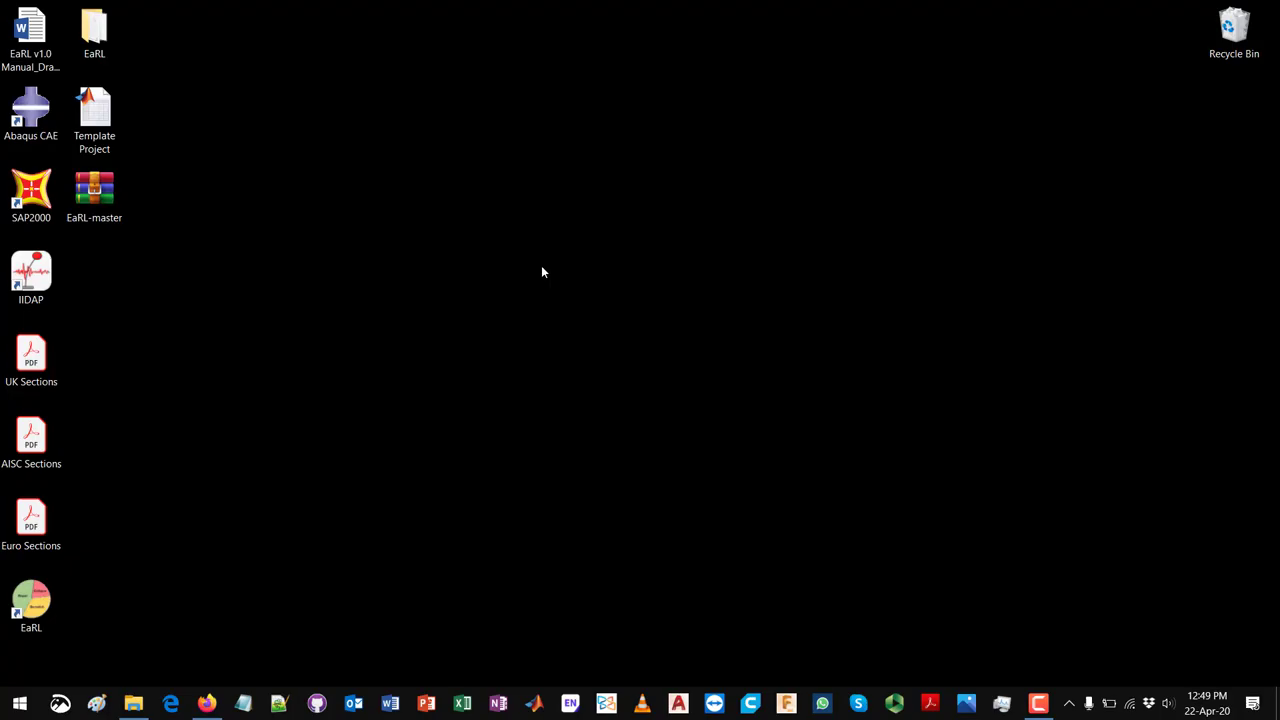
right_click(119, 210)
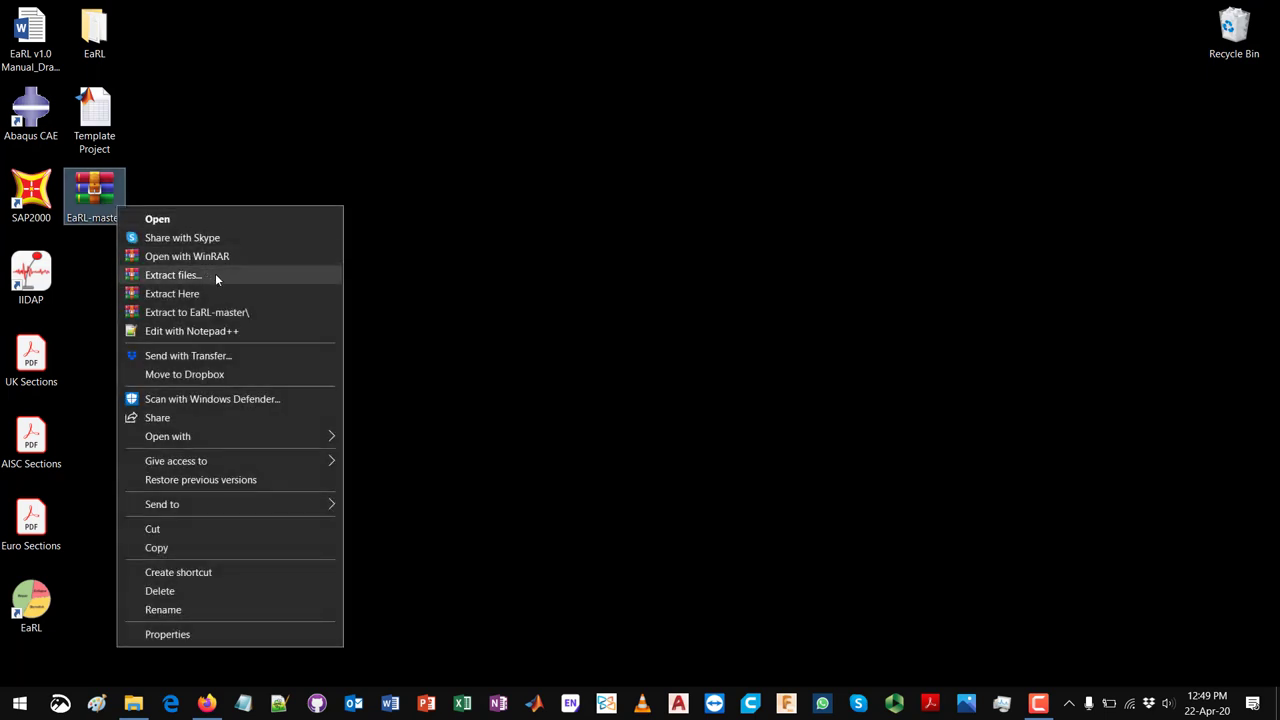
left_click(186, 294)
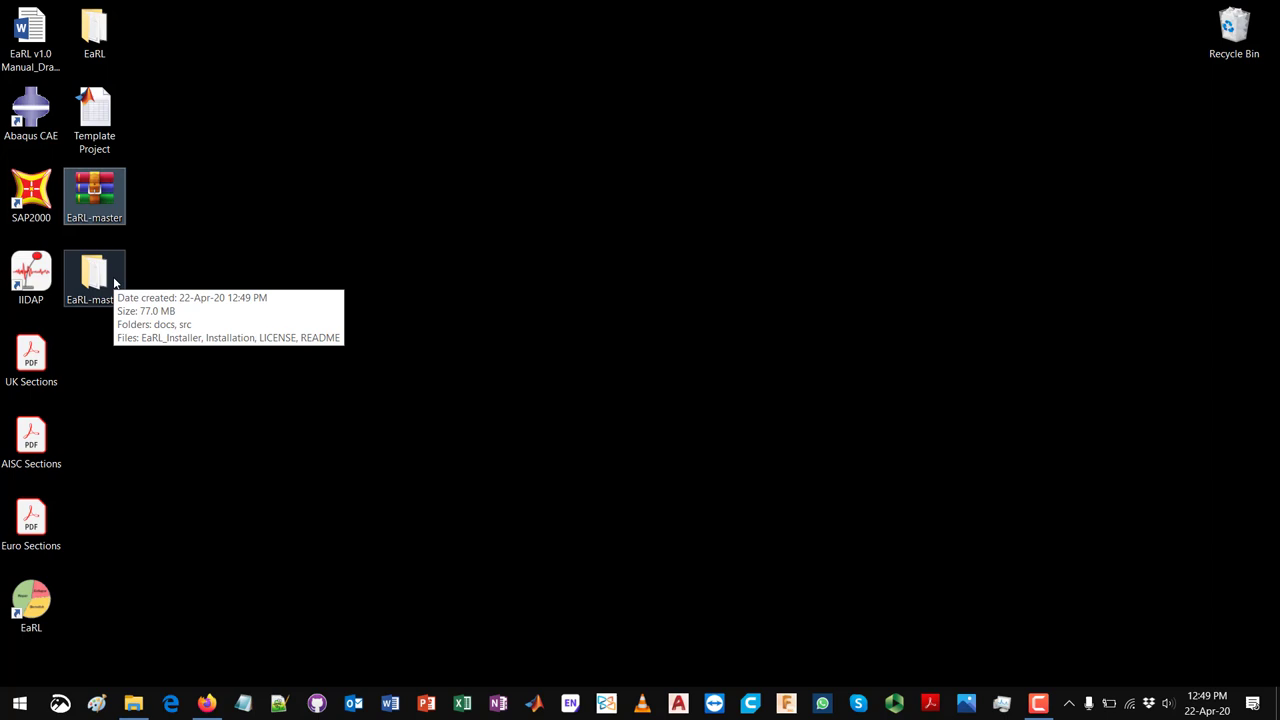
left_click(115, 284)
double_click(115, 284)
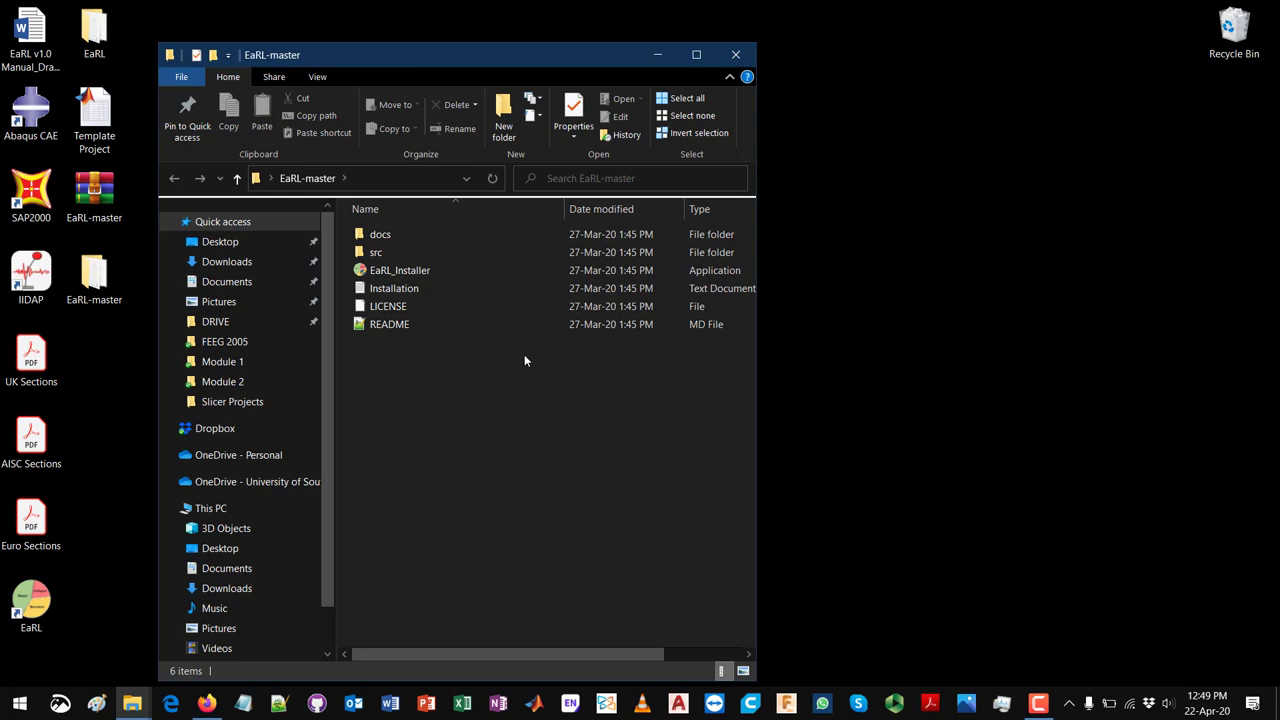
- Open the src folder full screen, sort its 168 files by type, and browse them
double_click(379, 253)
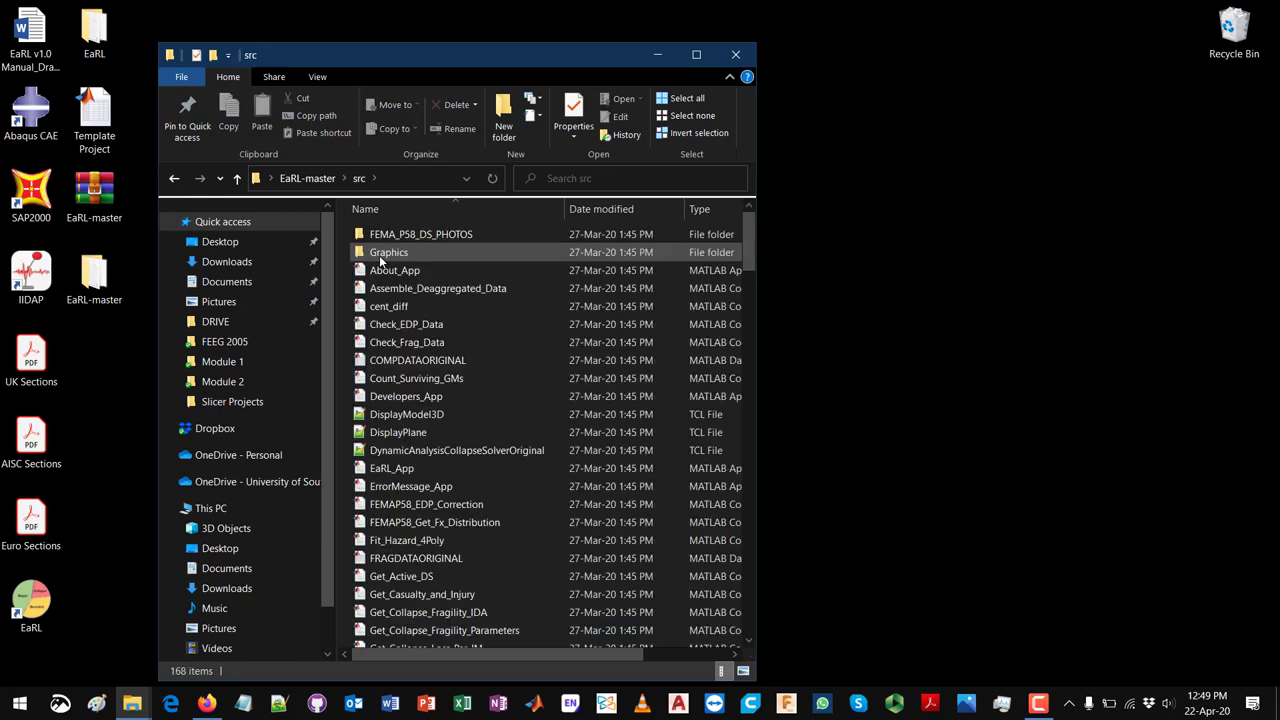
left_click(697, 52)
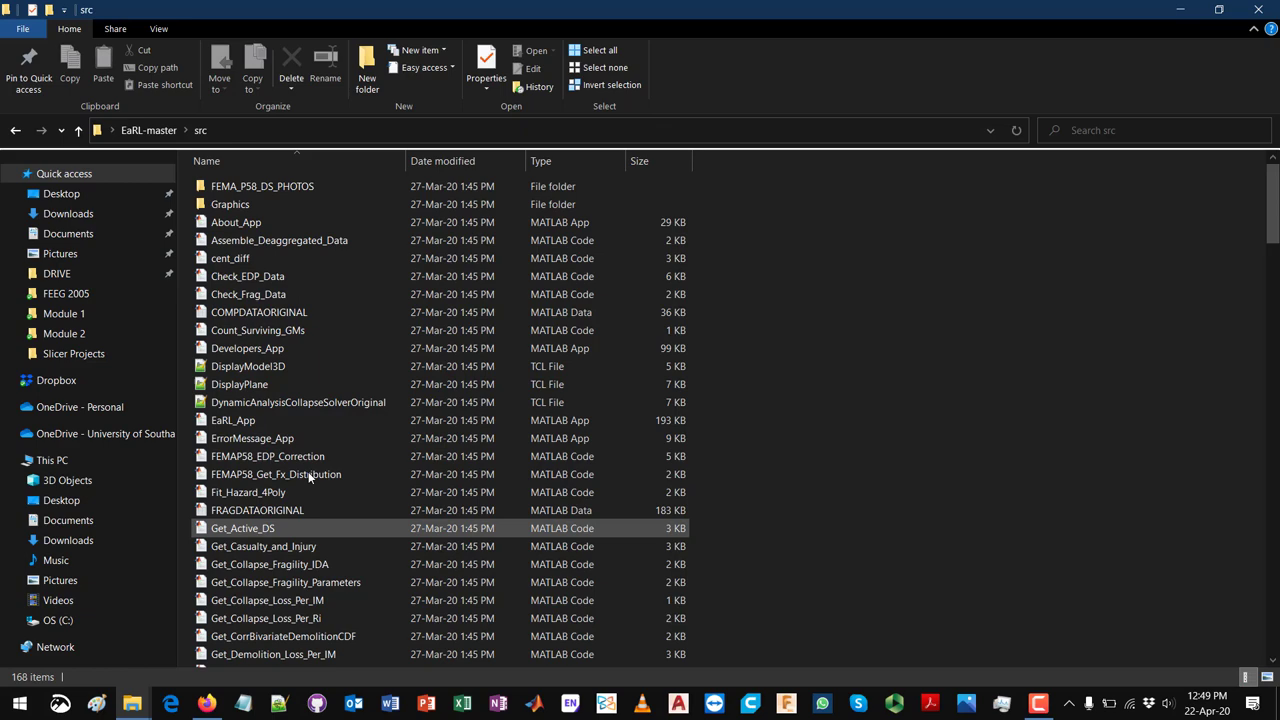
left_click(558, 166)
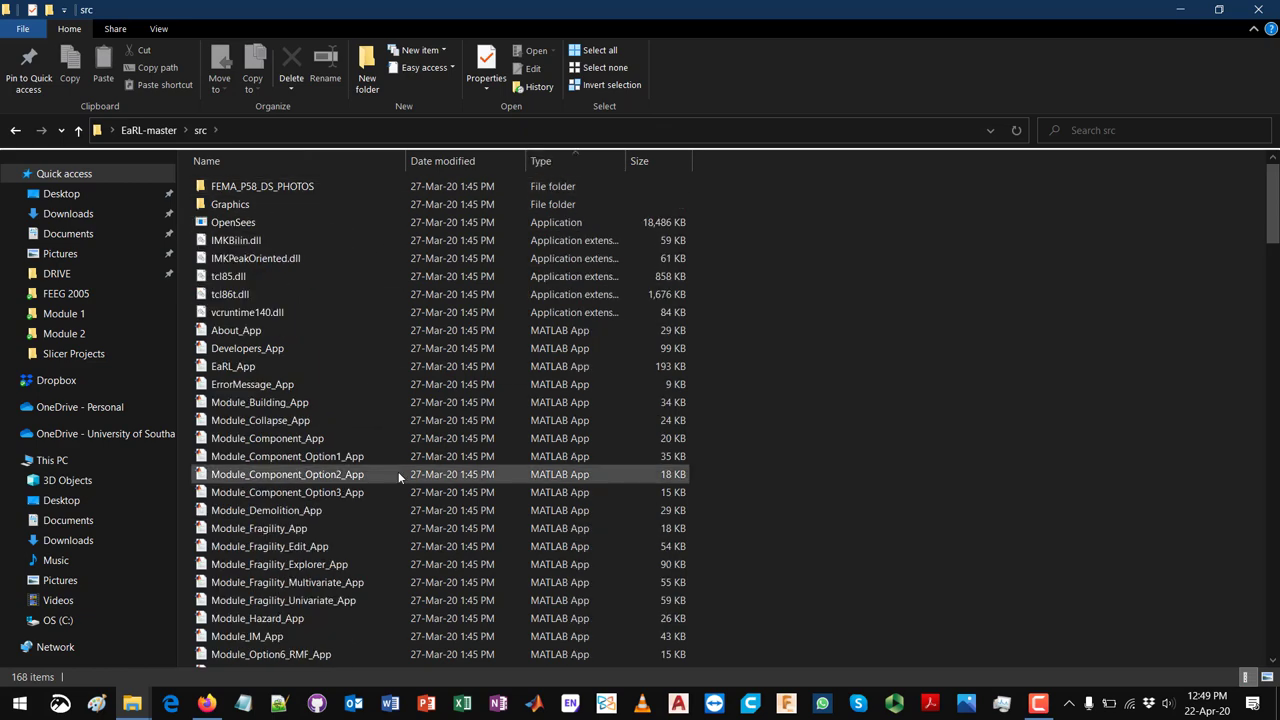
scroll(398, 471, "down", 7)
scroll(398, 471, "down", 6)
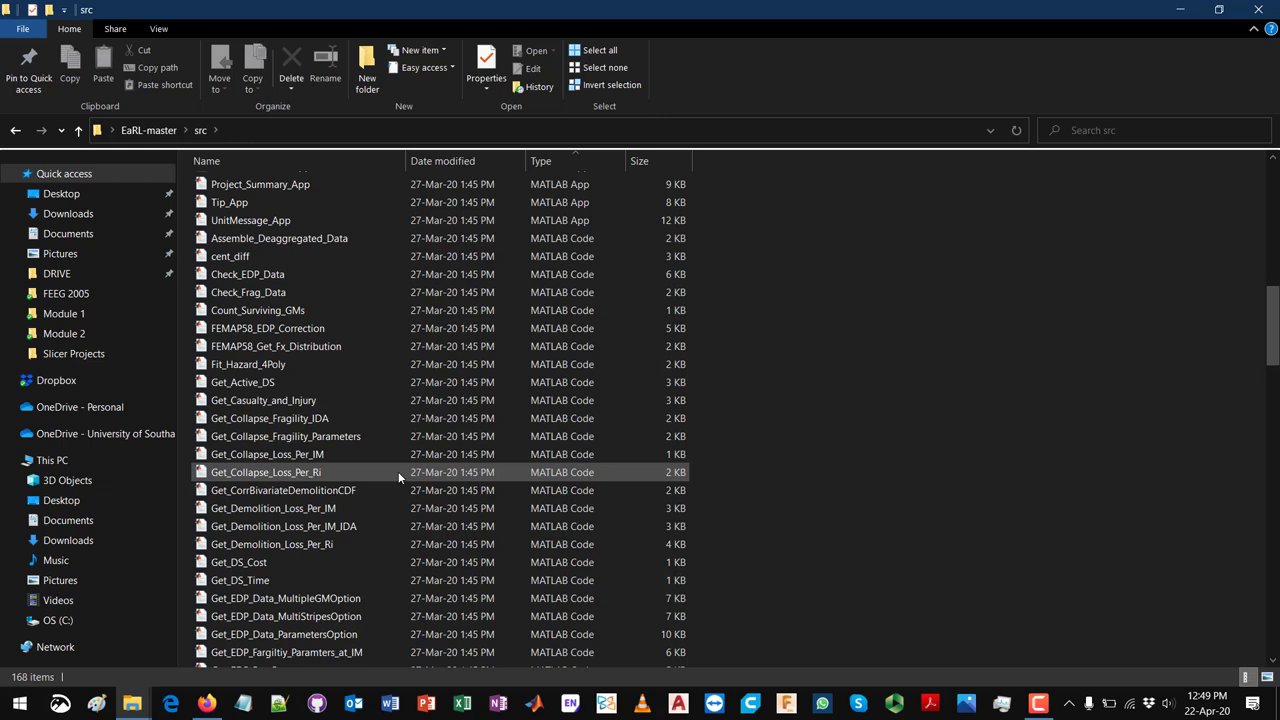
scroll(398, 471, "down", 1)
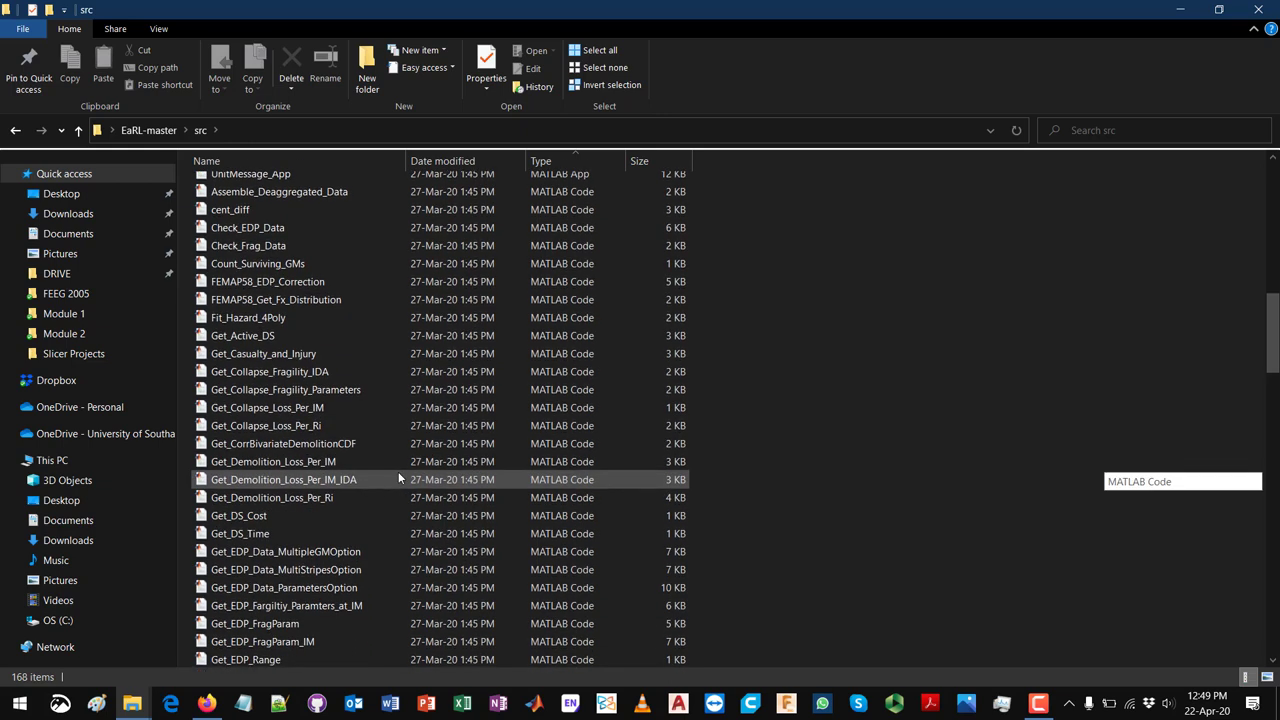
scroll(398, 476, "down", 15)
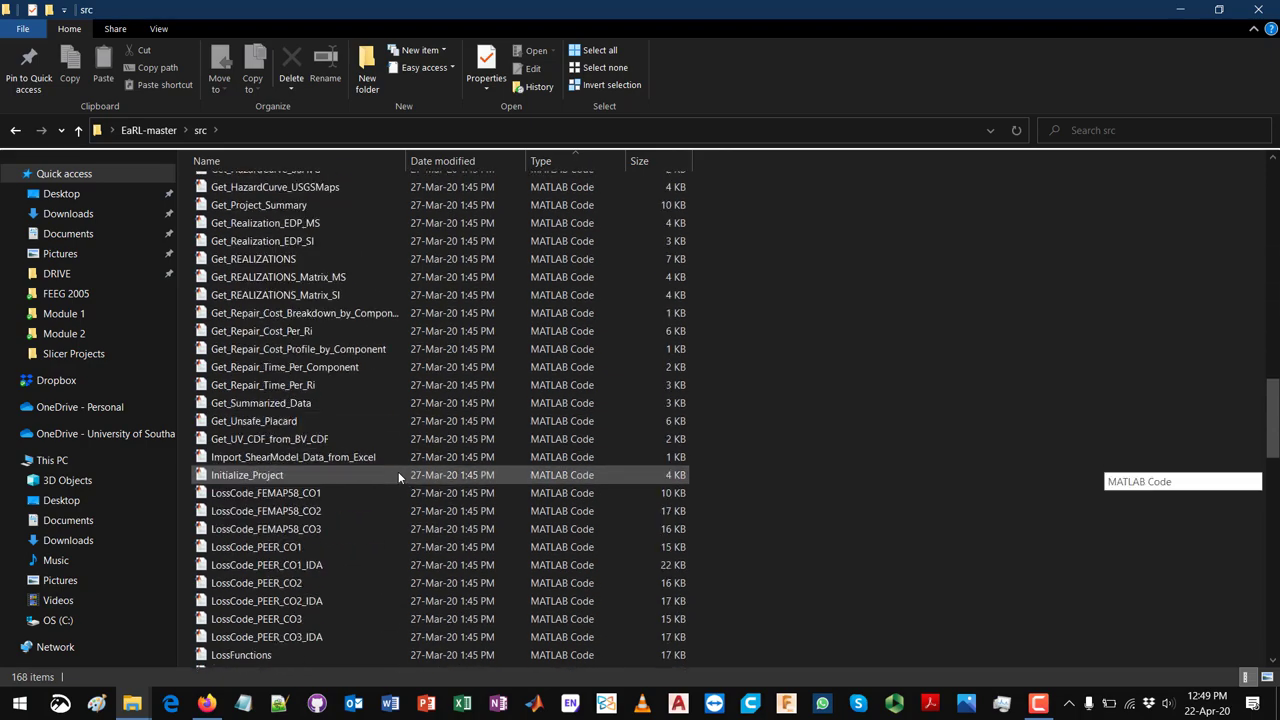
scroll(398, 476, "down", 18)
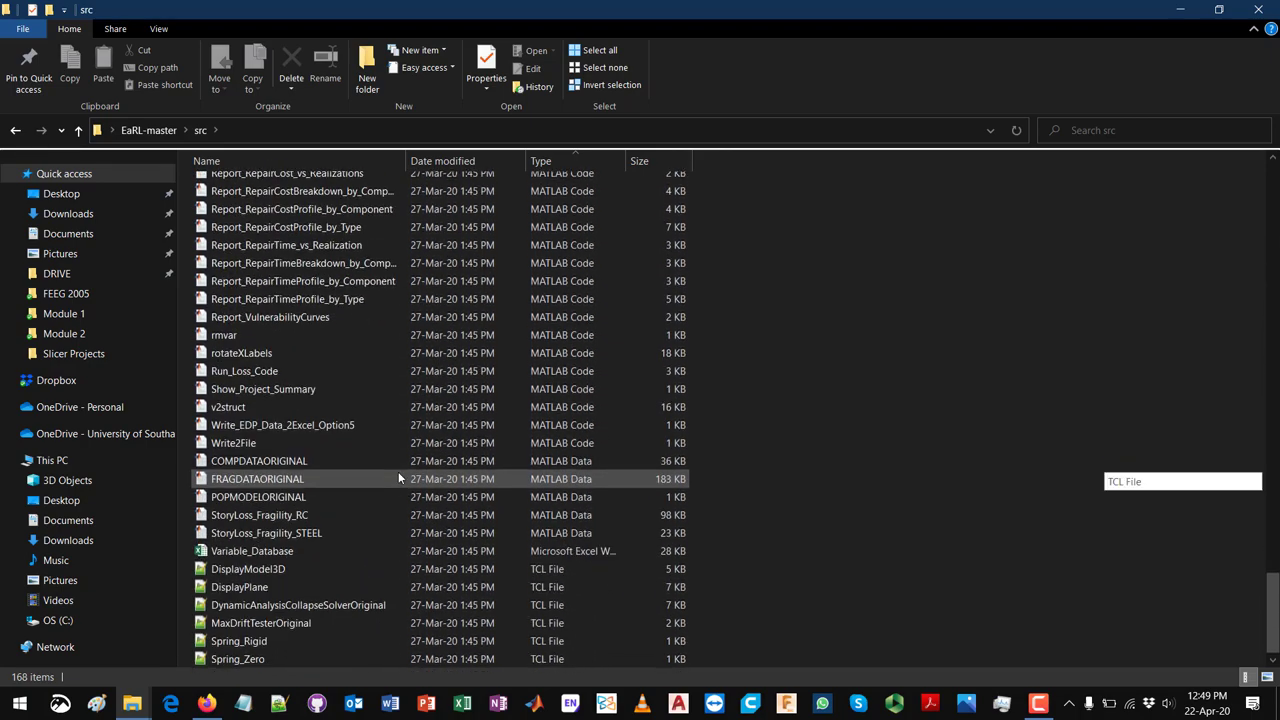
scroll(398, 476, "up", 16)
scroll(398, 471, "up", 20)
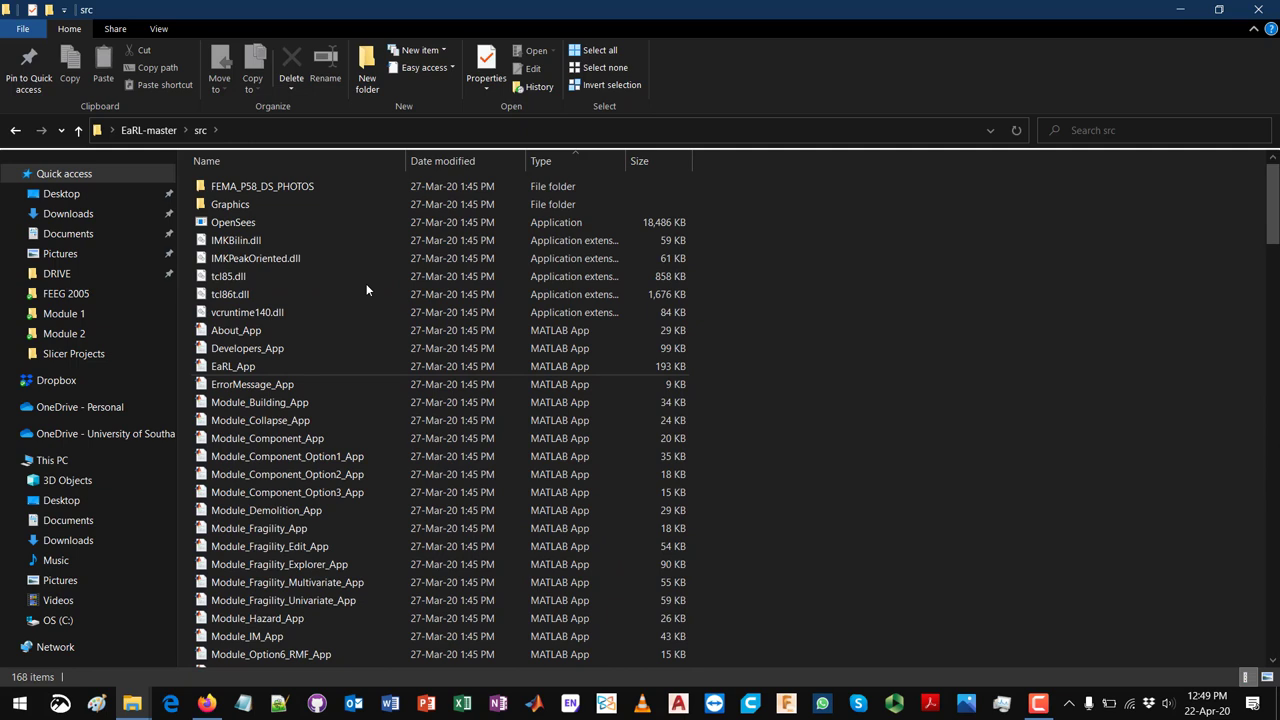
mouse_move(328, 202)
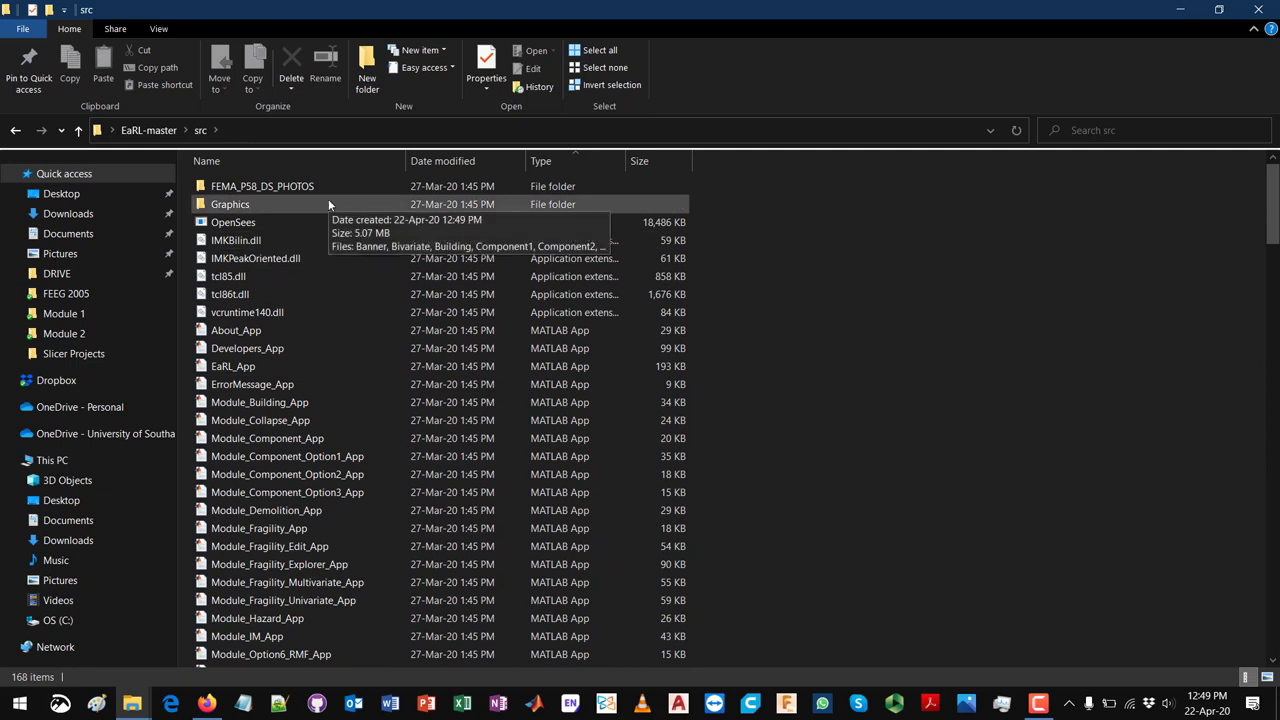
- Copy all 72 images from the Graphics folder into src, bringing it to 240 items
double_click(244, 205)
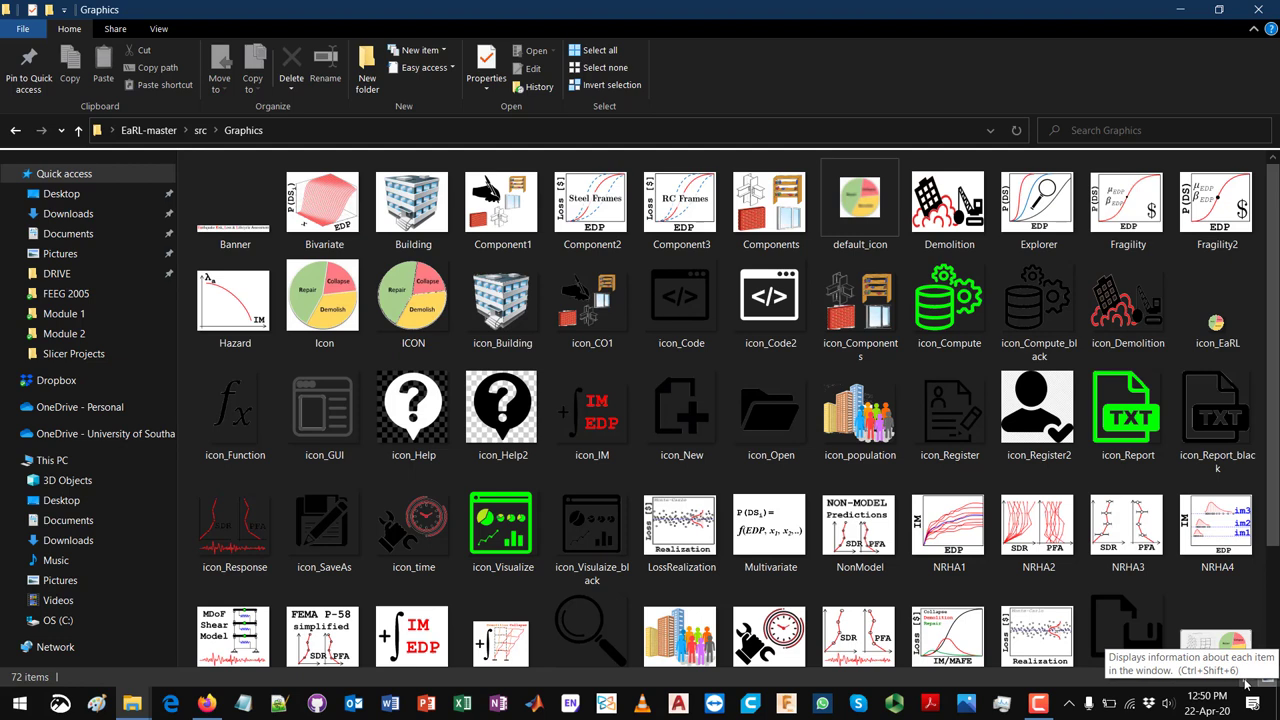
left_click(1246, 679)
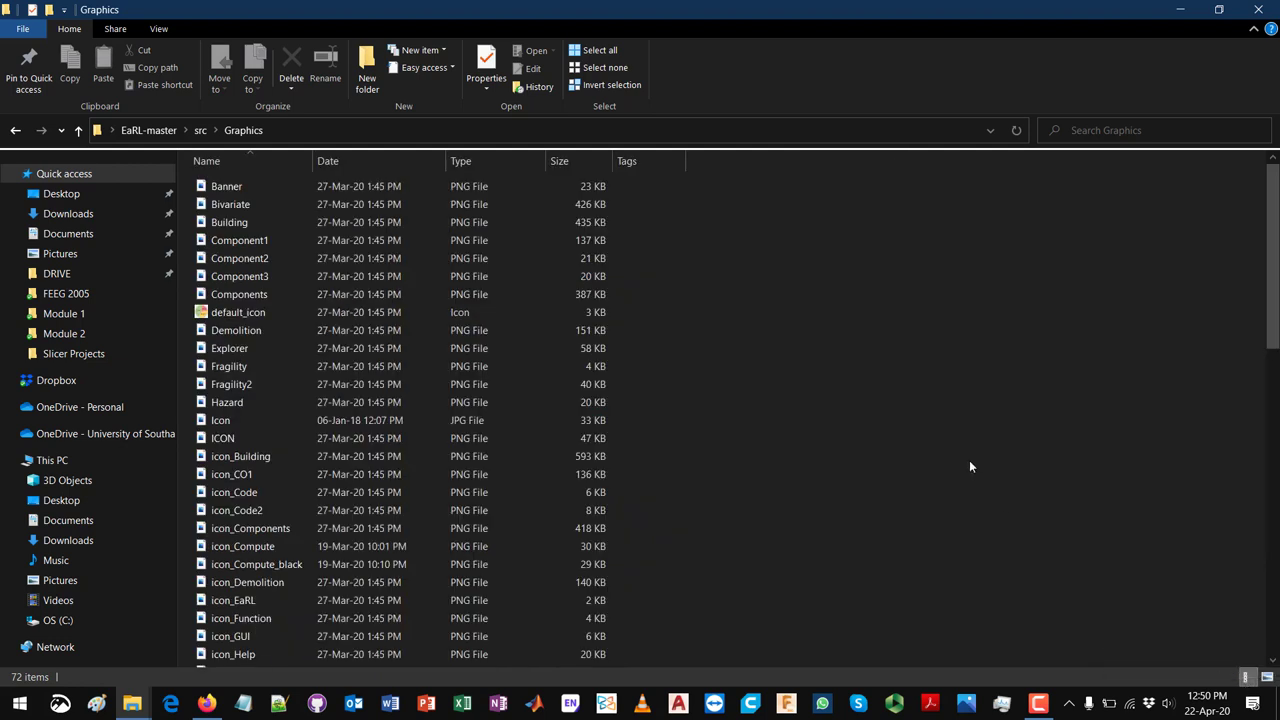
key("ctrl+a")
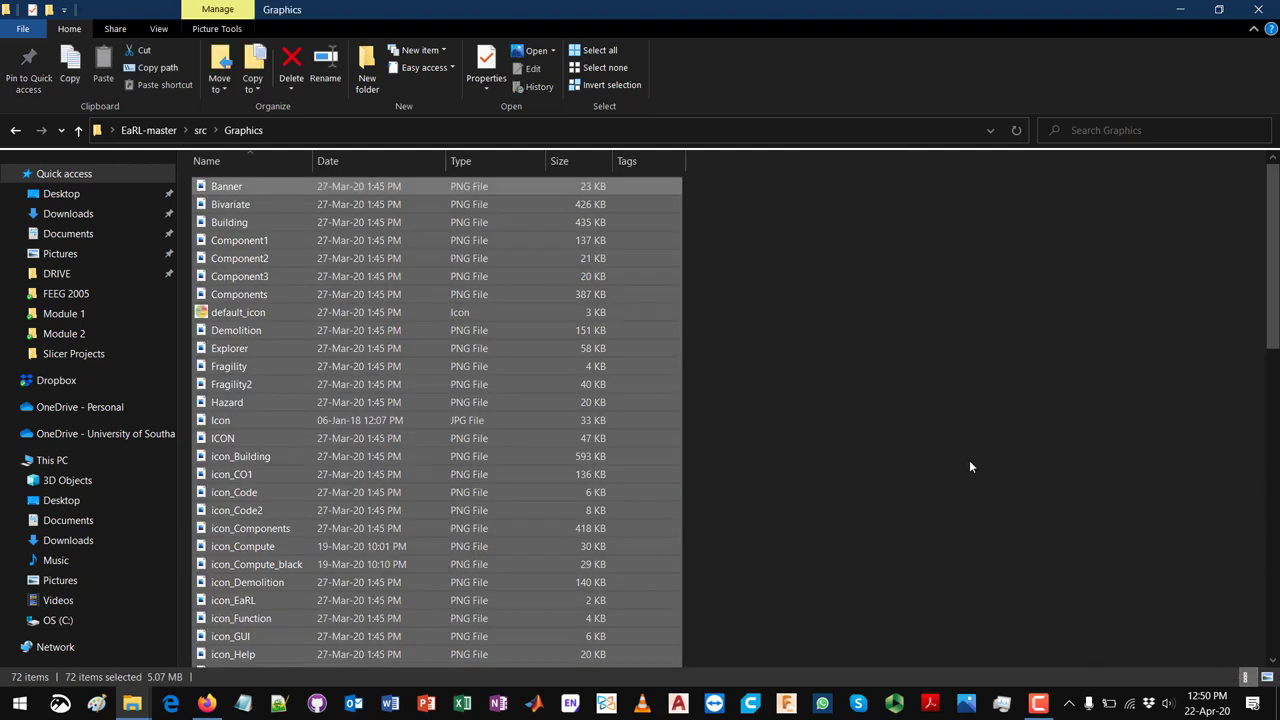
left_click(200, 131)
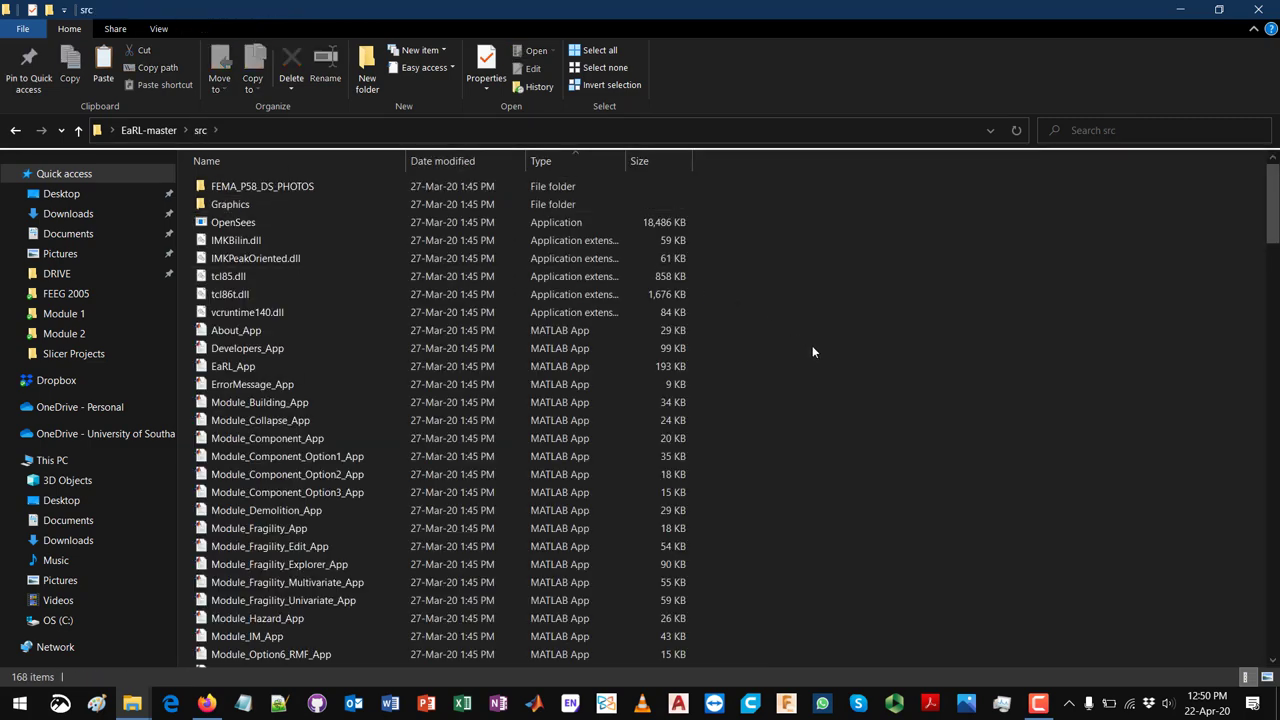
key("ctrl+v")
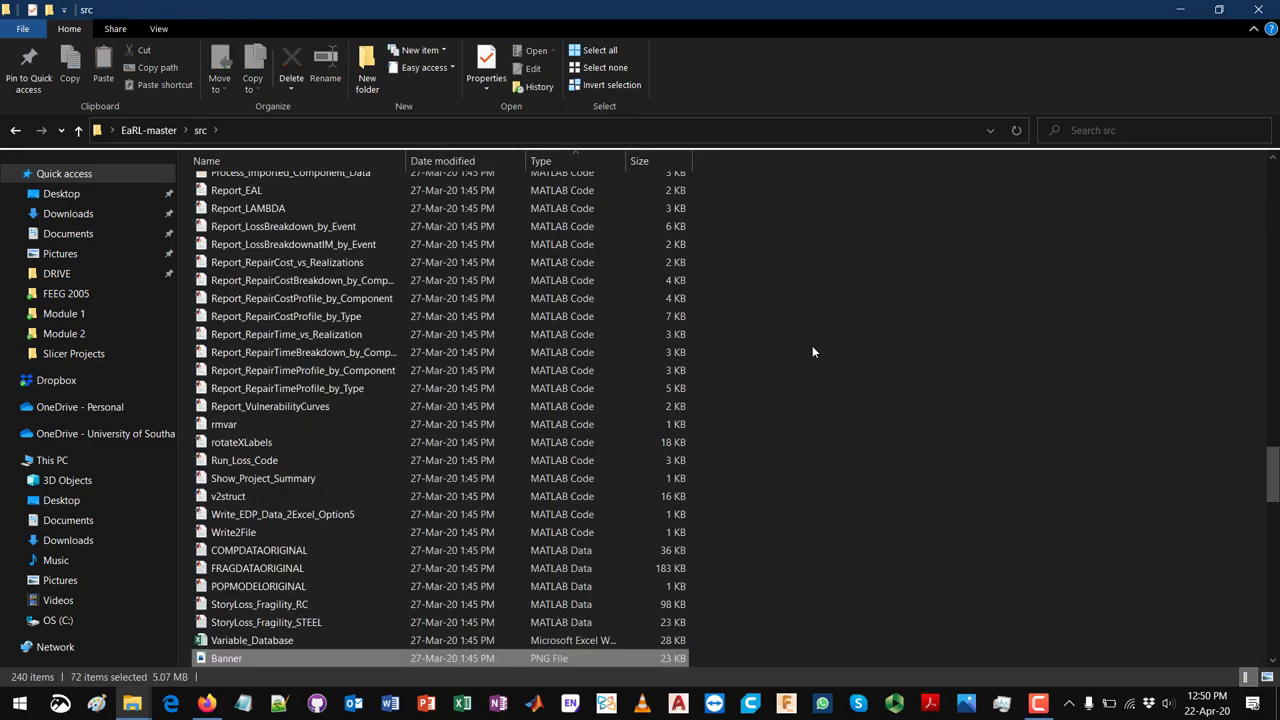
left_click(812, 351)
scroll(812, 351, "up", 20)
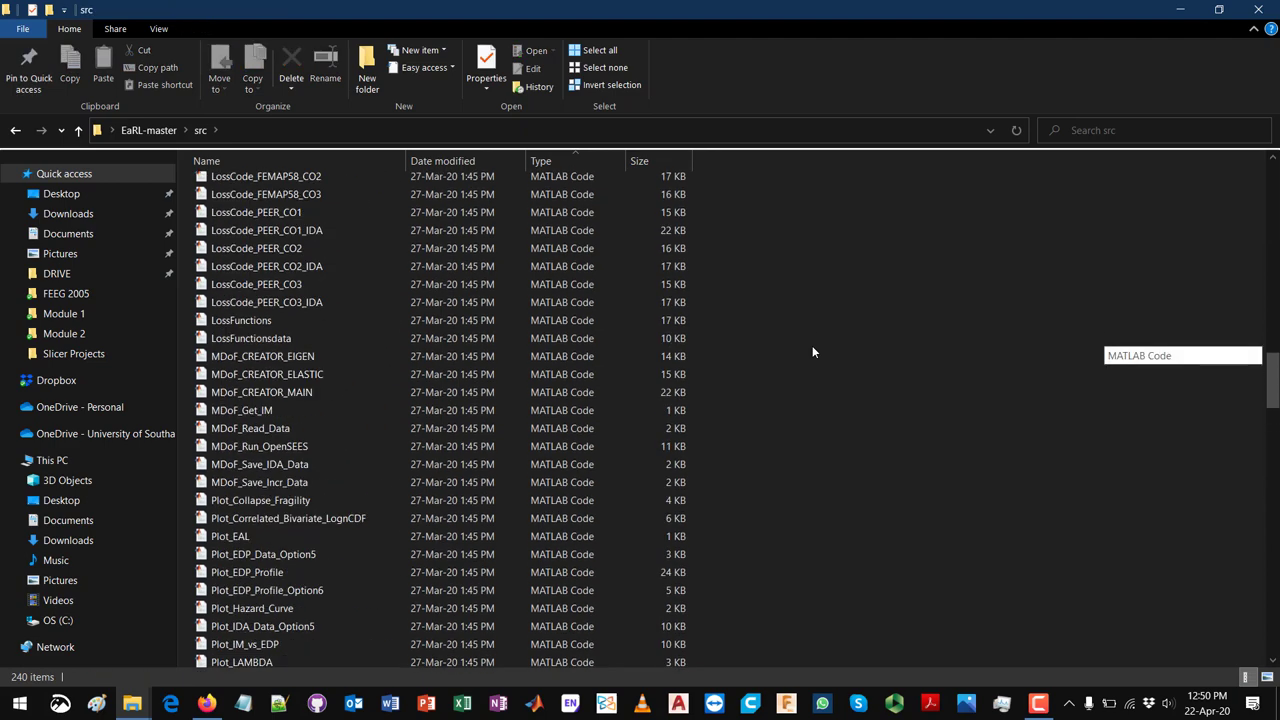
scroll(812, 351, "up", 2)
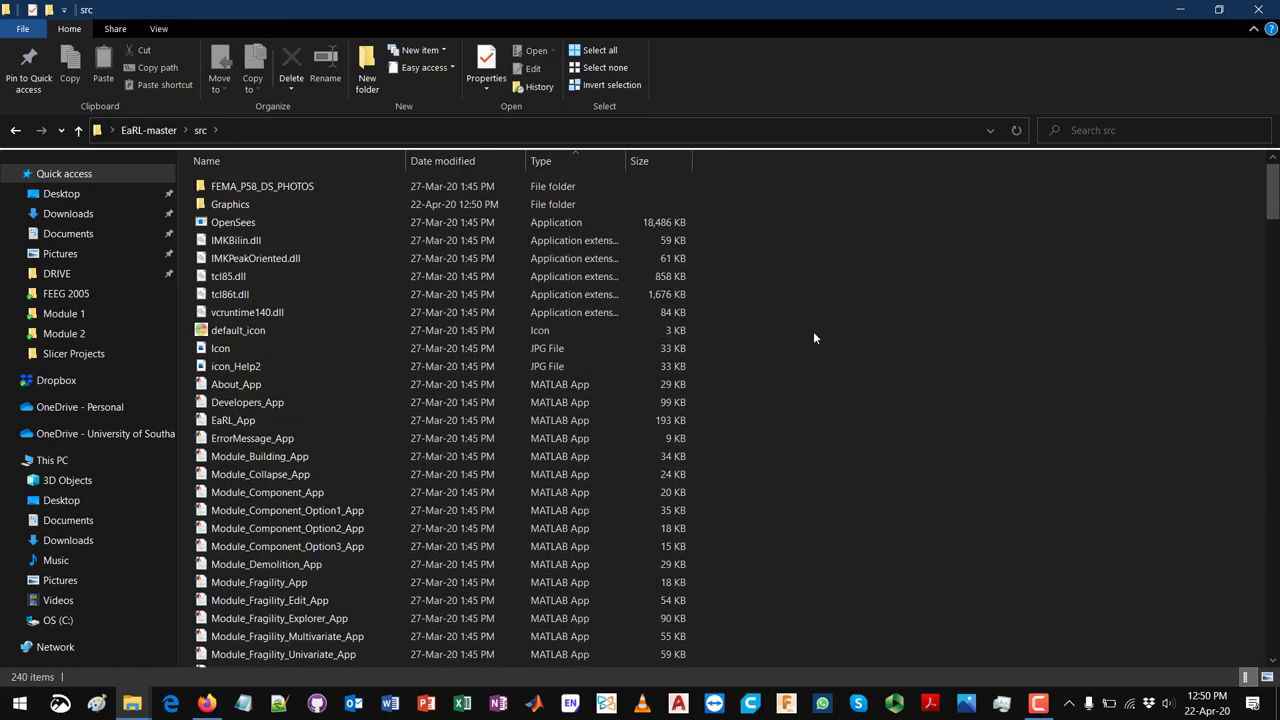
- Change MATLAB's current folder to the EaRL-master src path copied from File Explorer
left_click(531, 708)
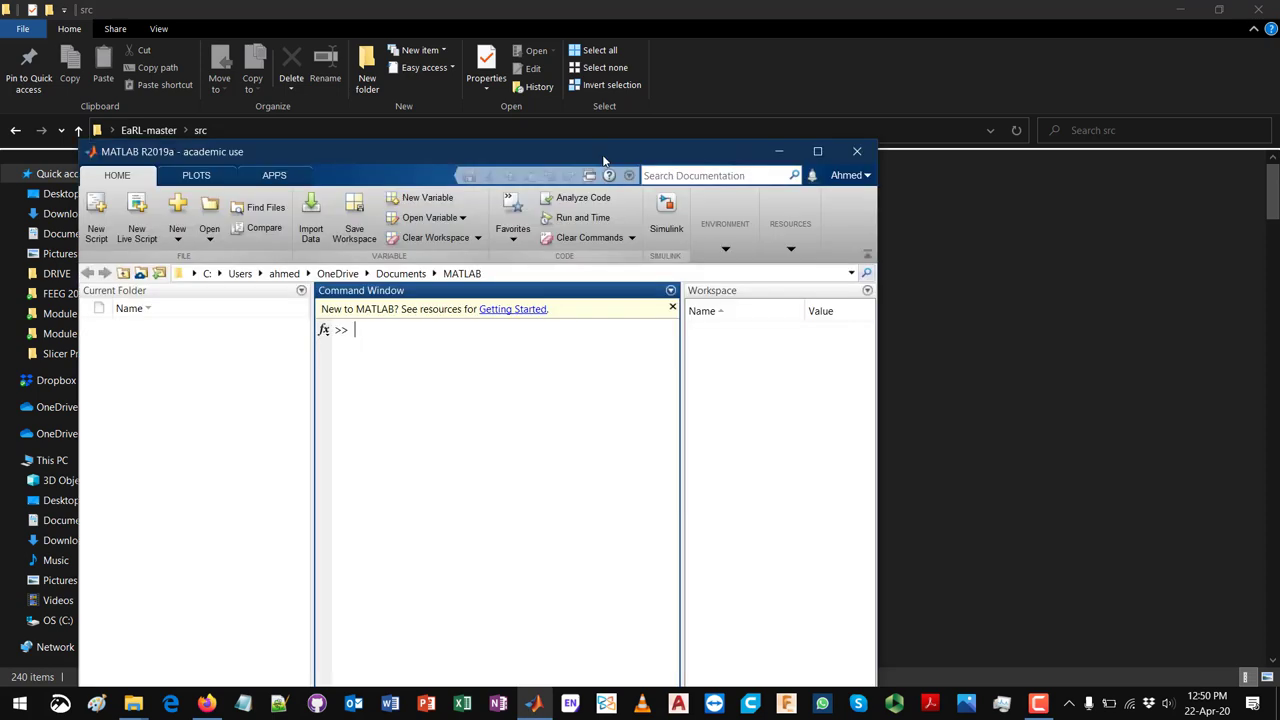
left_click_drag(604, 161, 988, 29)
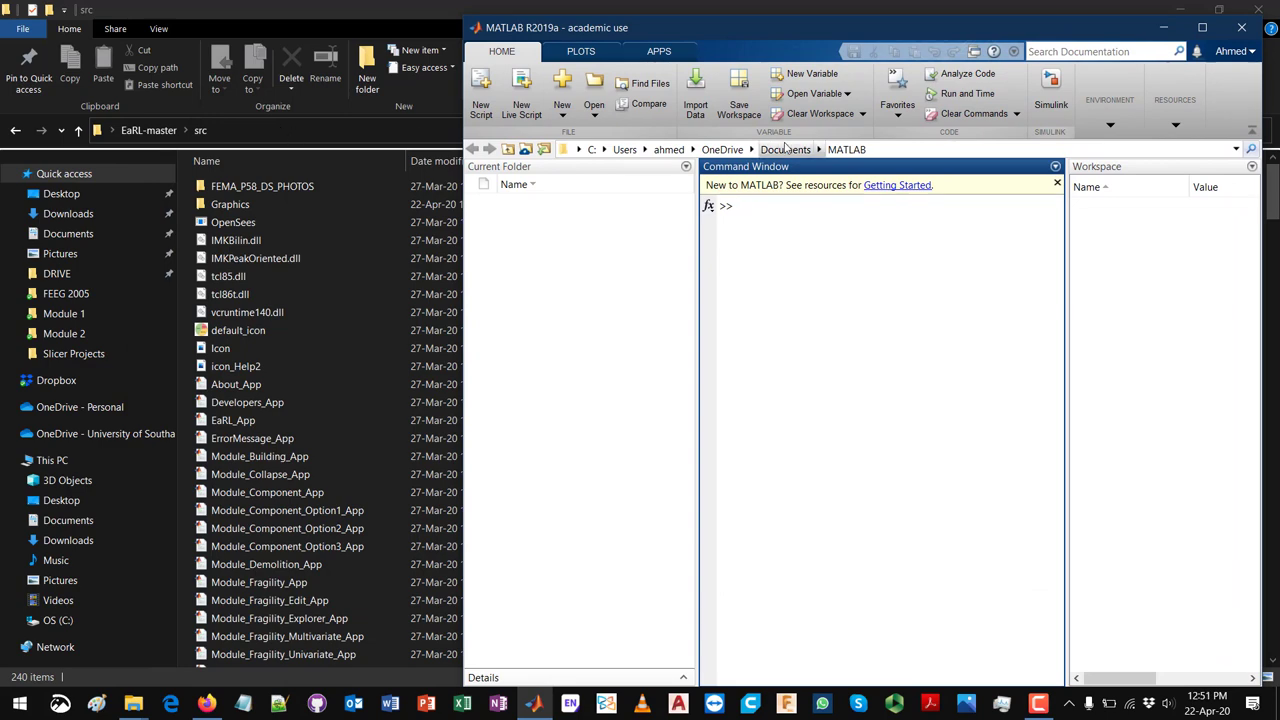
left_click(283, 130)
key("ctrl+c")
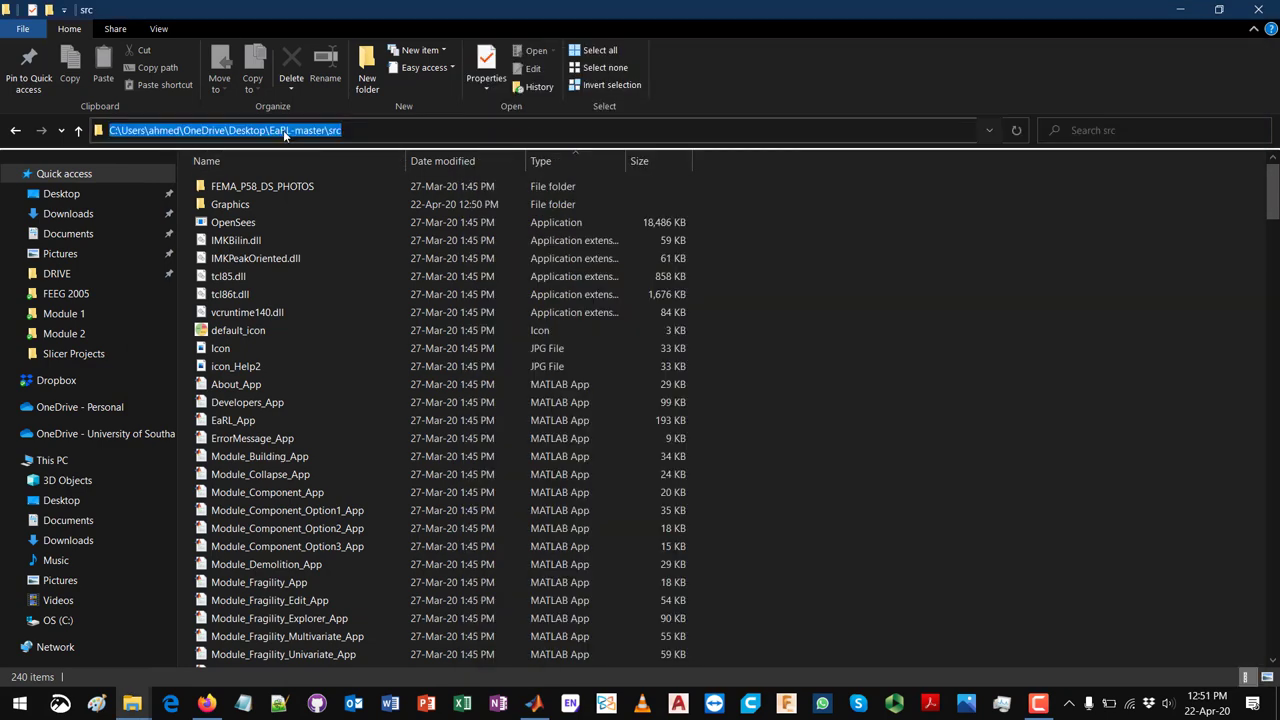
left_click_drag(392, 5, 404, 40)
left_click(910, 150)
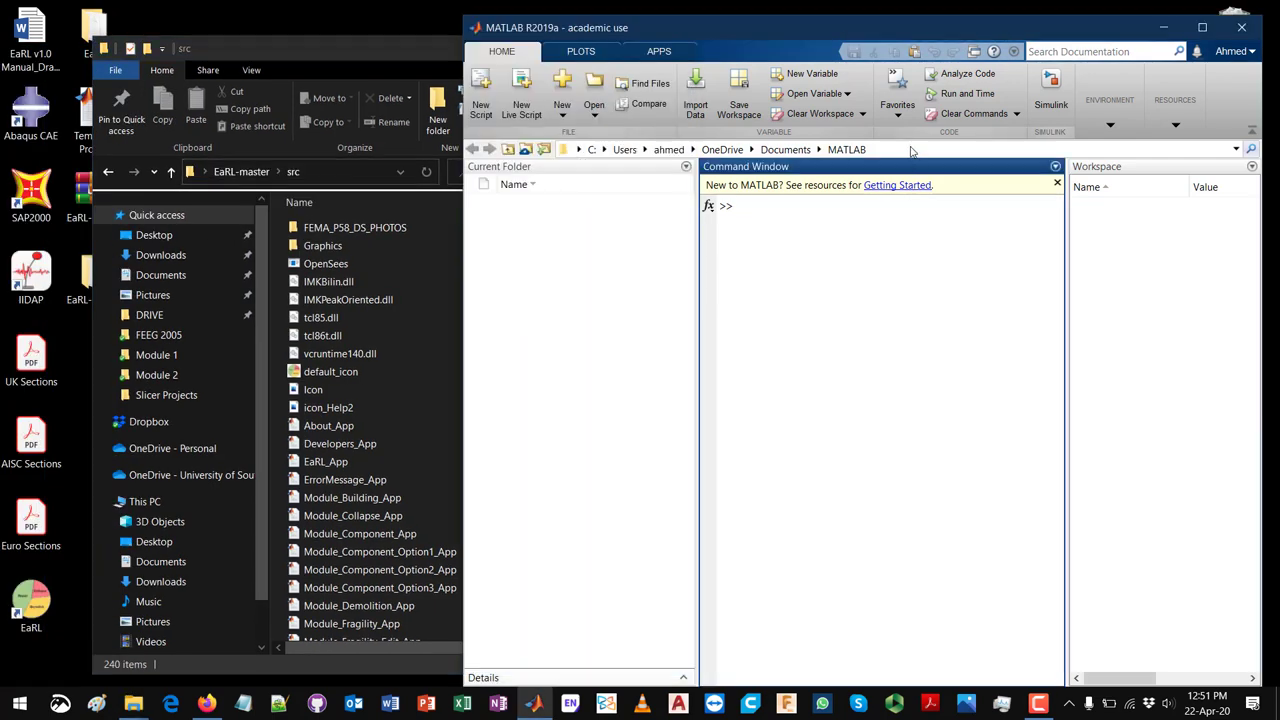
left_click(910, 150)
key("ctrl+v")
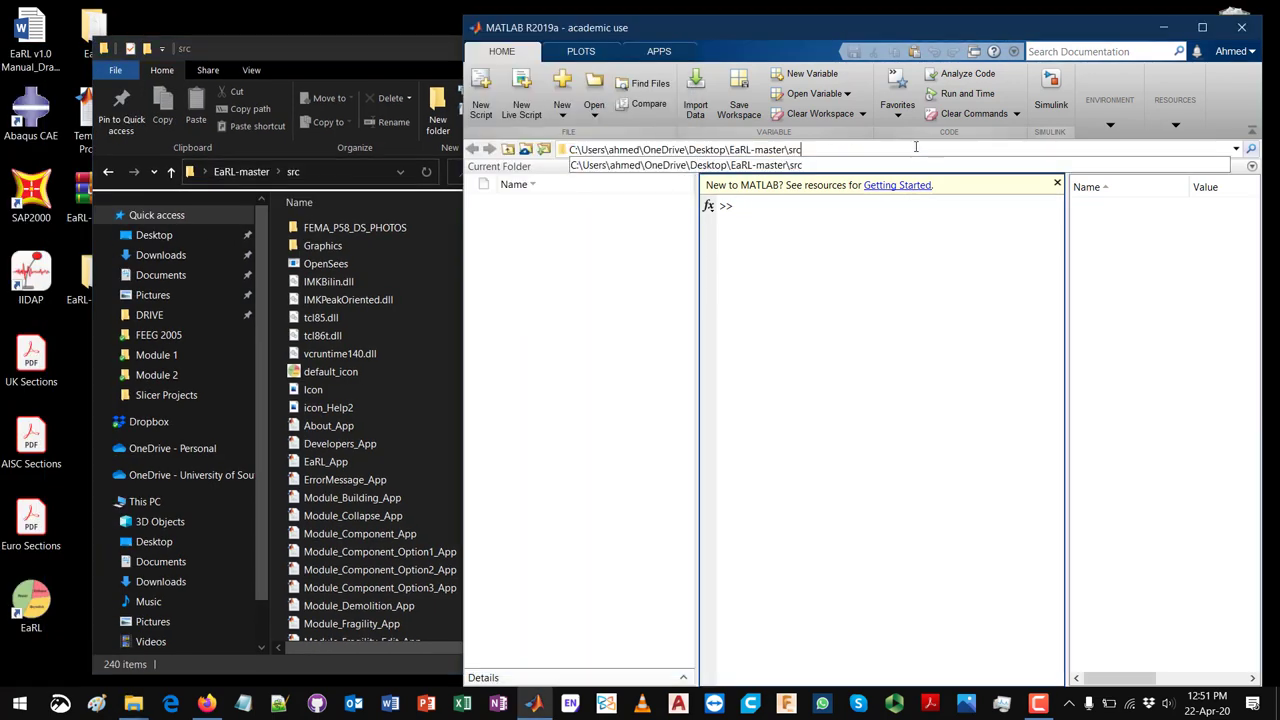
key("Return")
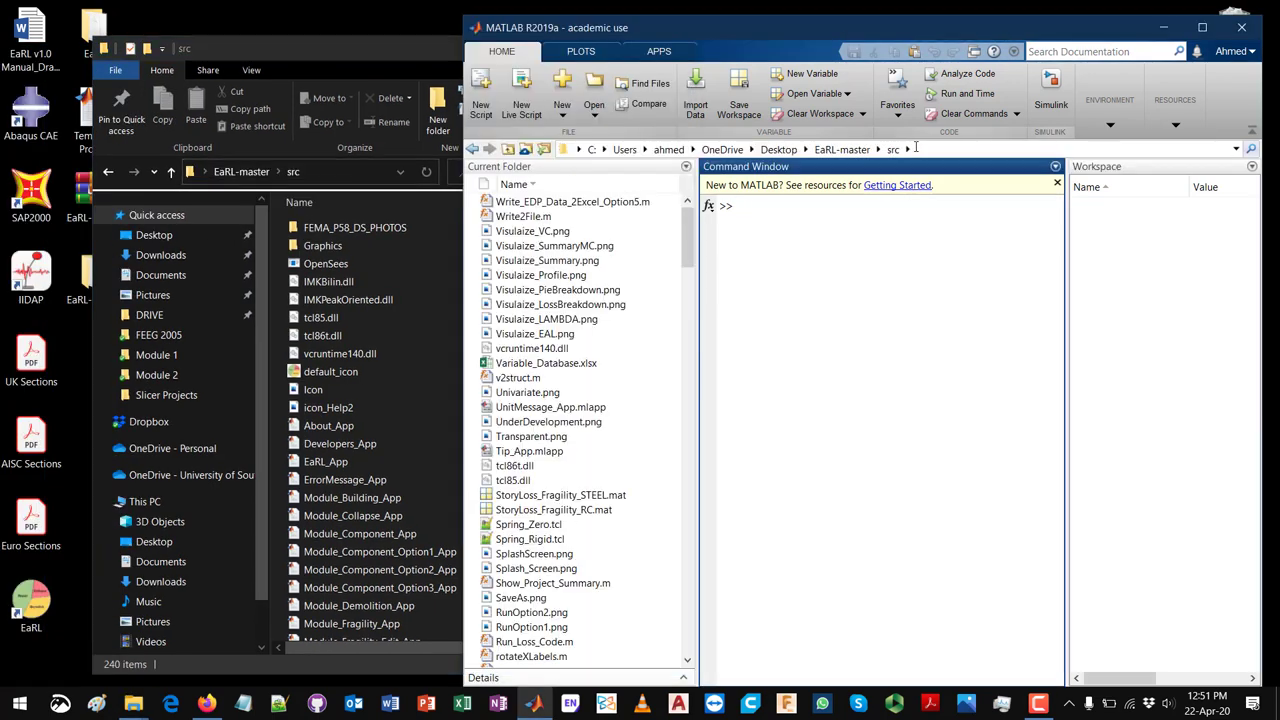
left_click(685, 168)
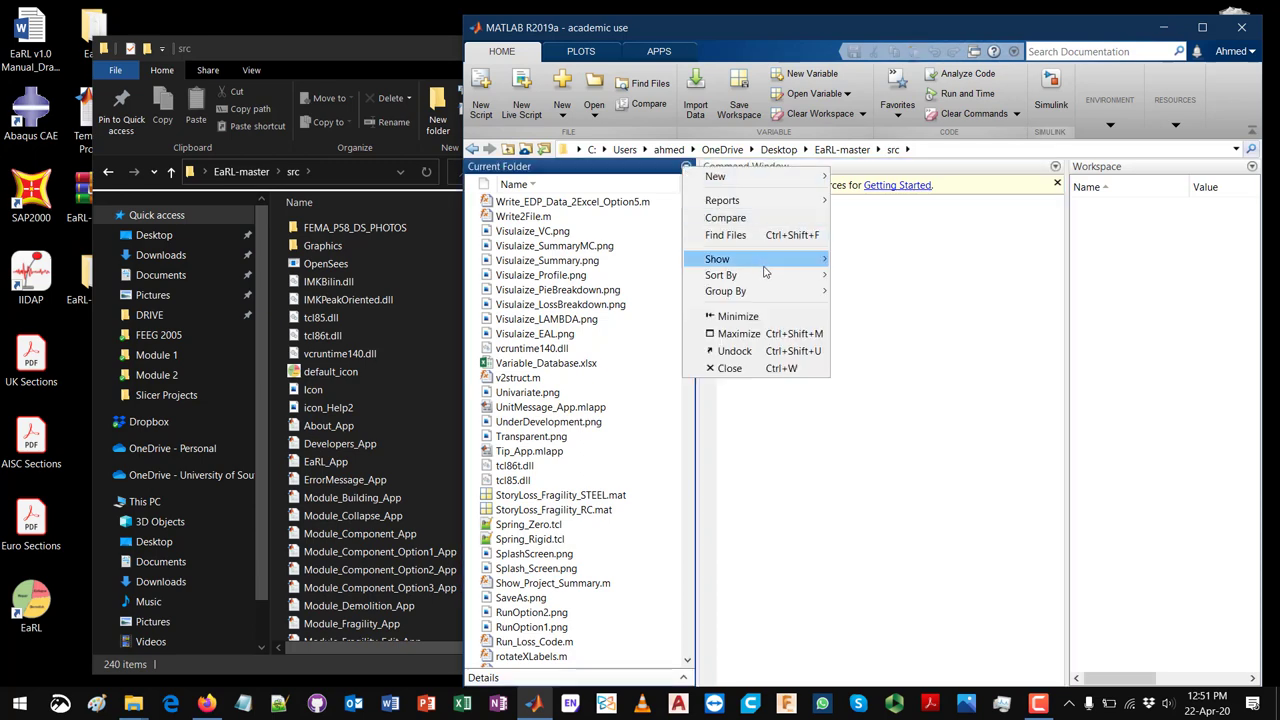
- Sort the Current Folder files by type and maximize the MATLAB window
mouse_move(790, 260)
mouse_move(760, 275)
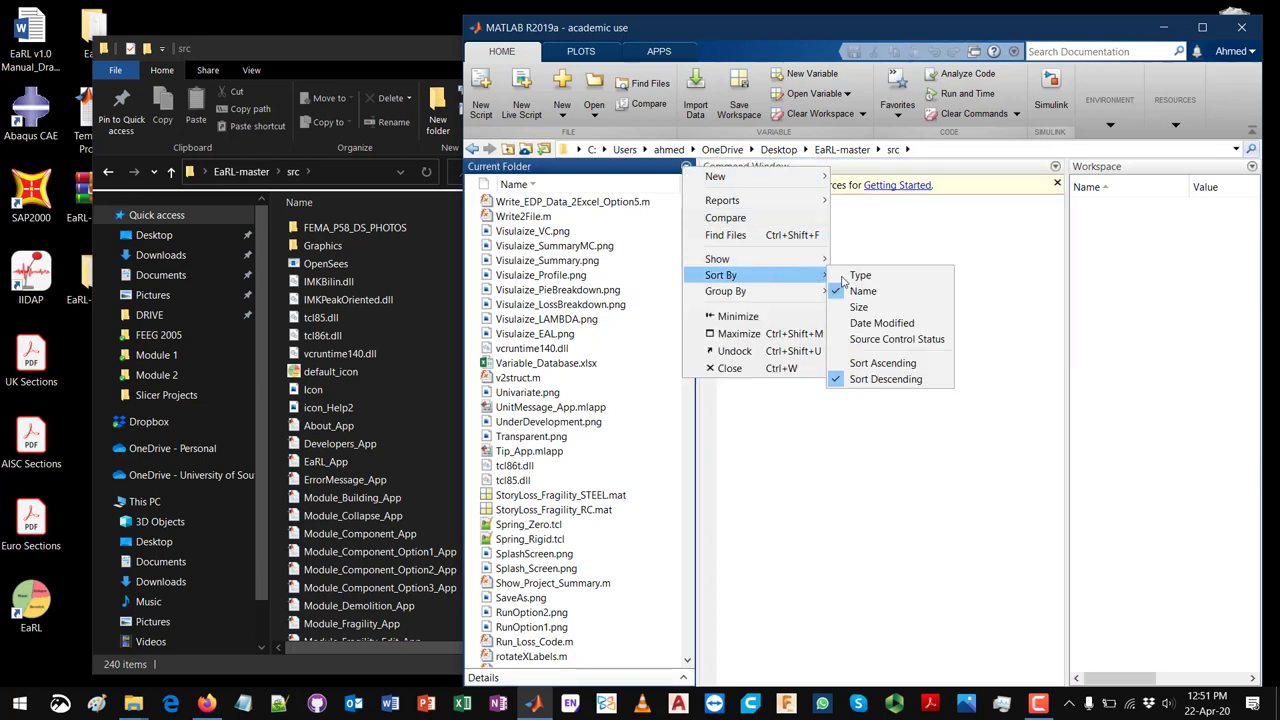
left_click(866, 278)
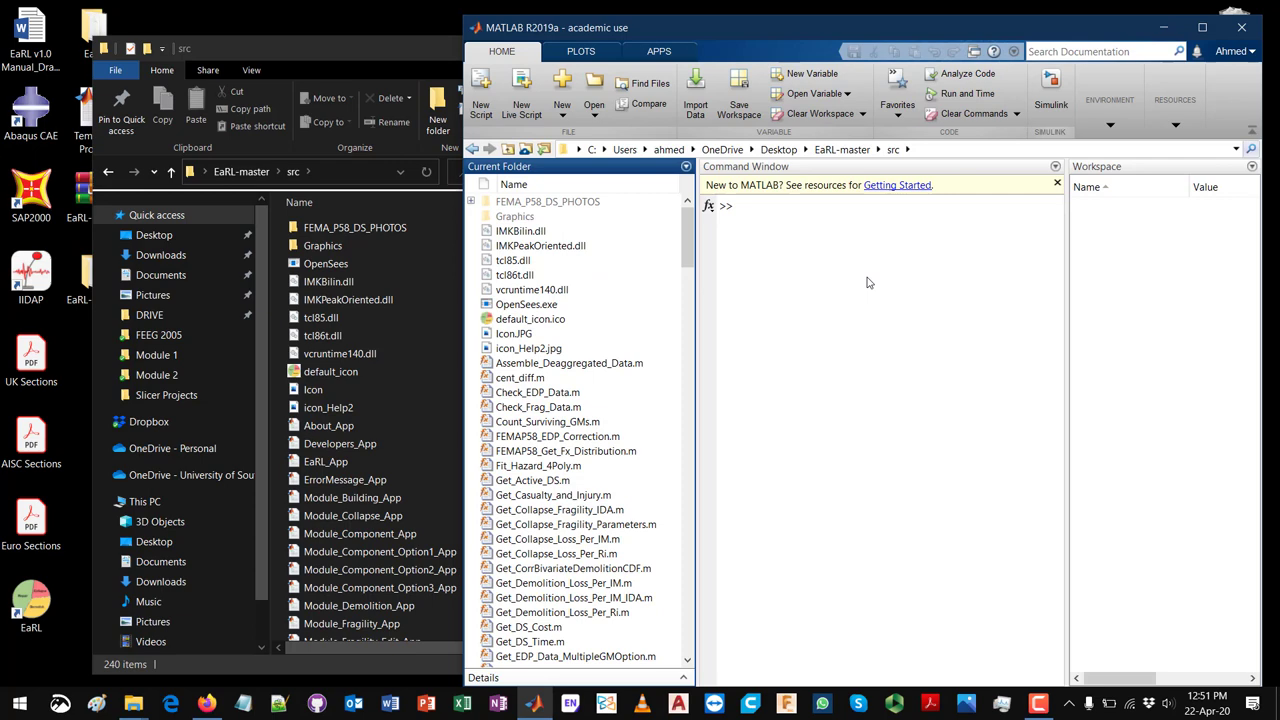
double_click(708, 30)
- Browse the src files and select EaRL_App.mlapp
left_click(257, 210)
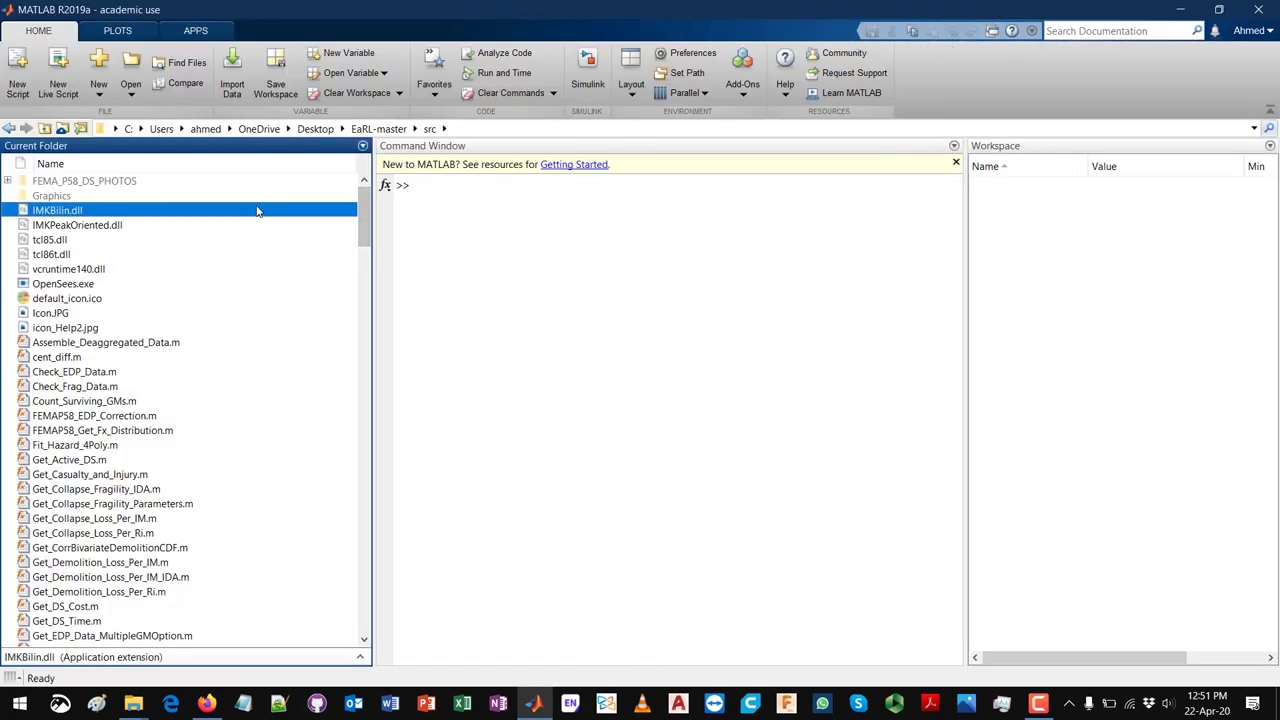
left_click(193, 450)
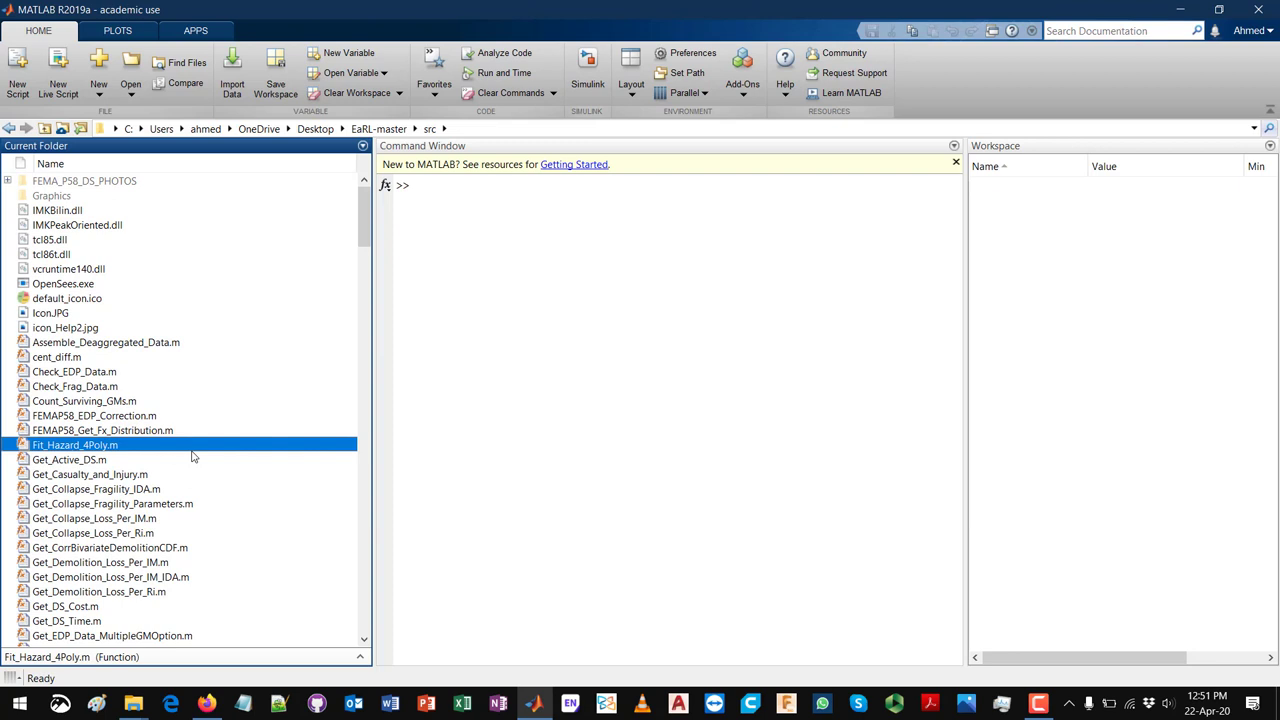
scroll(193, 457, "down", 20)
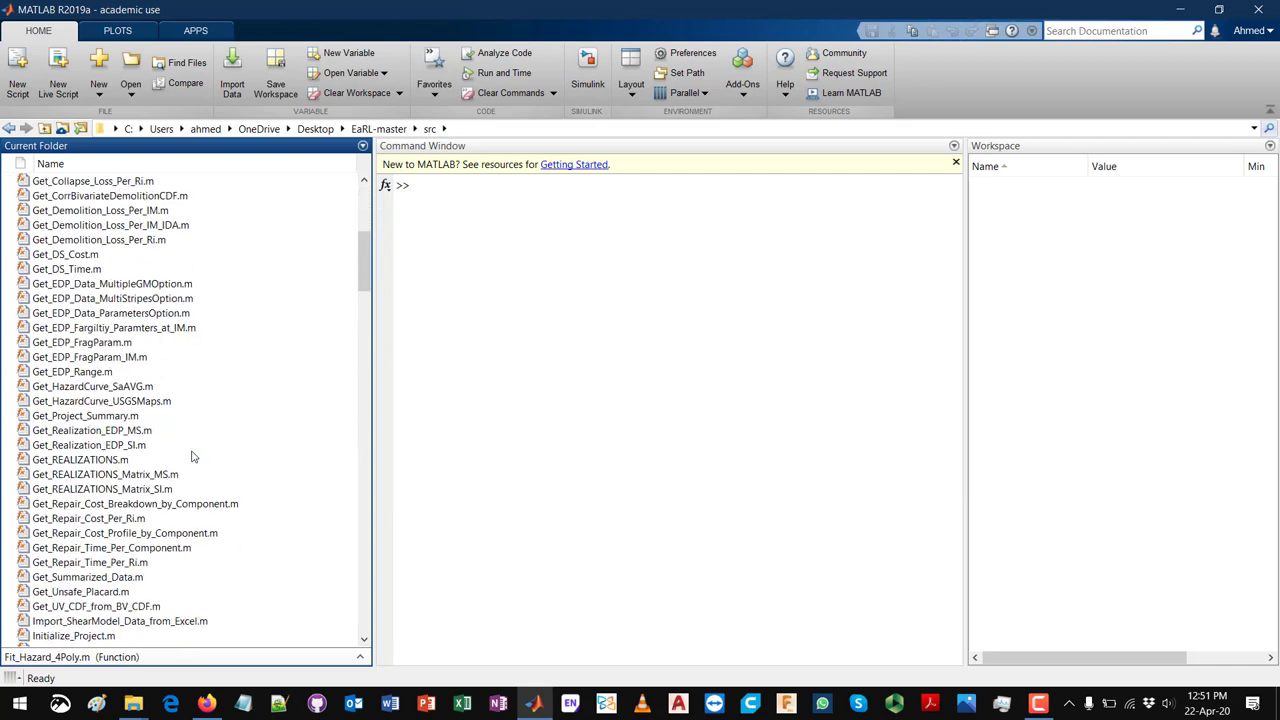
scroll(193, 457, "down", 16)
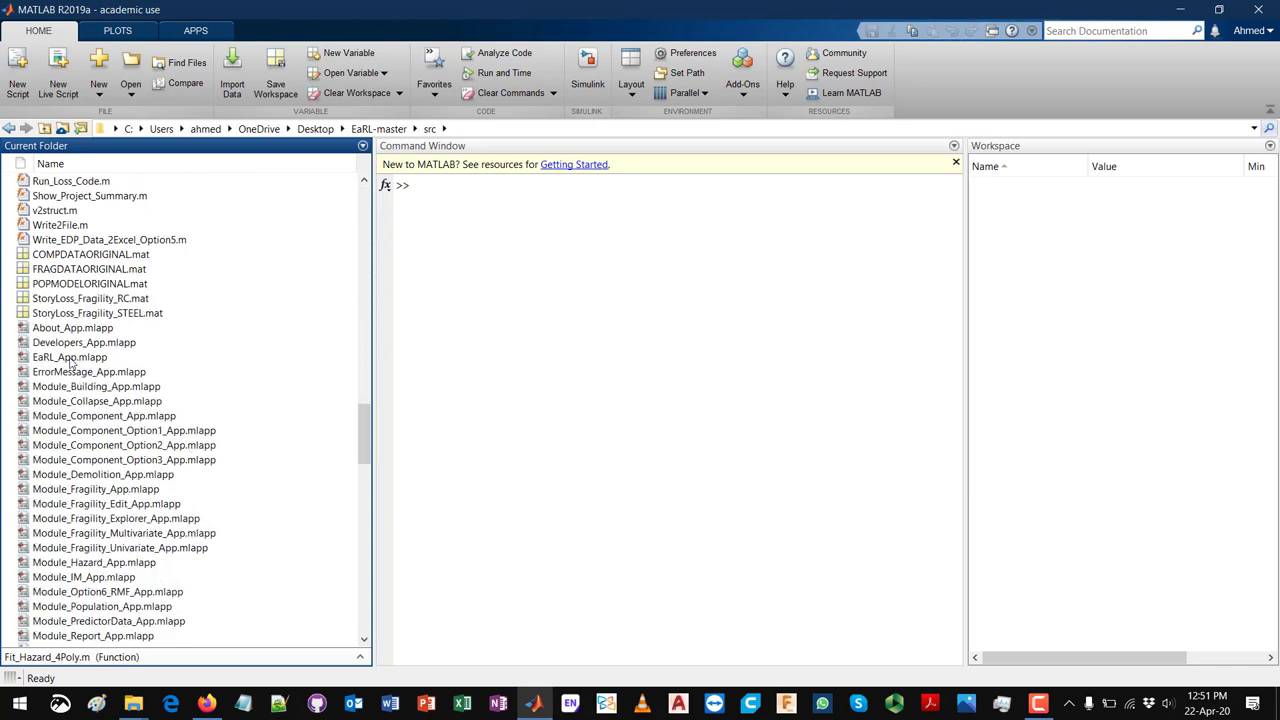
left_click(70, 360)
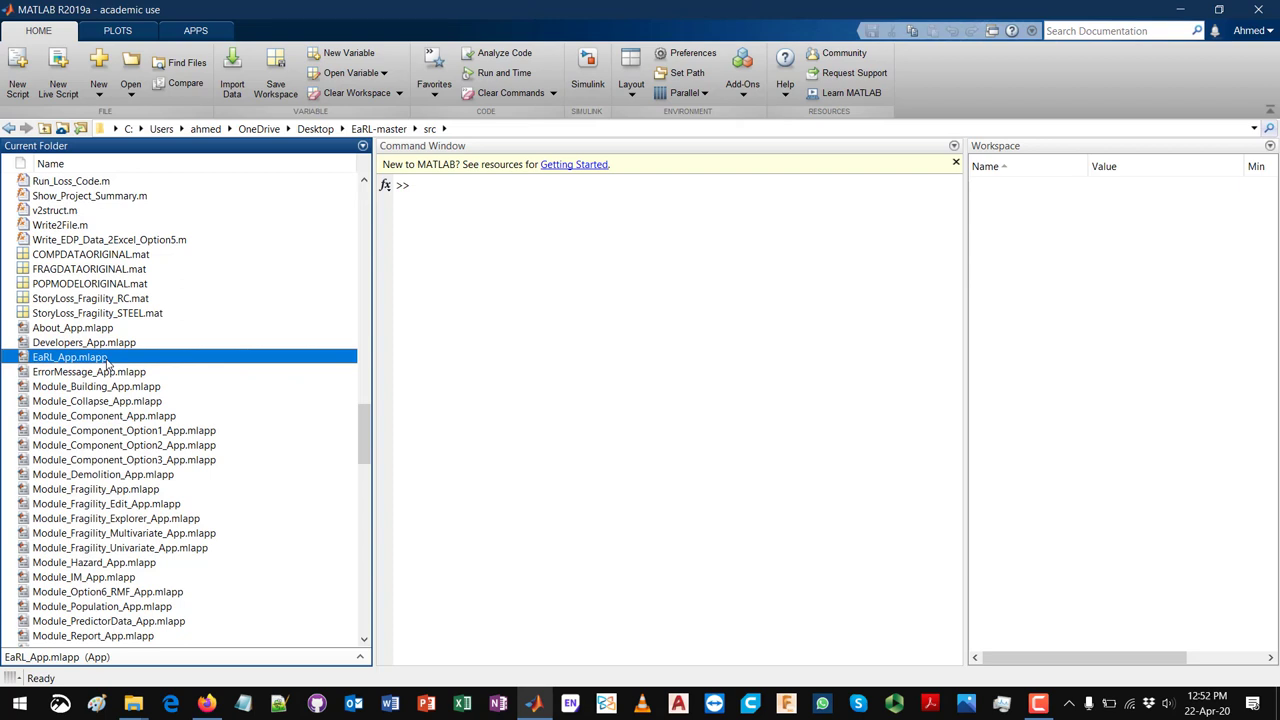
left_click(431, 366)
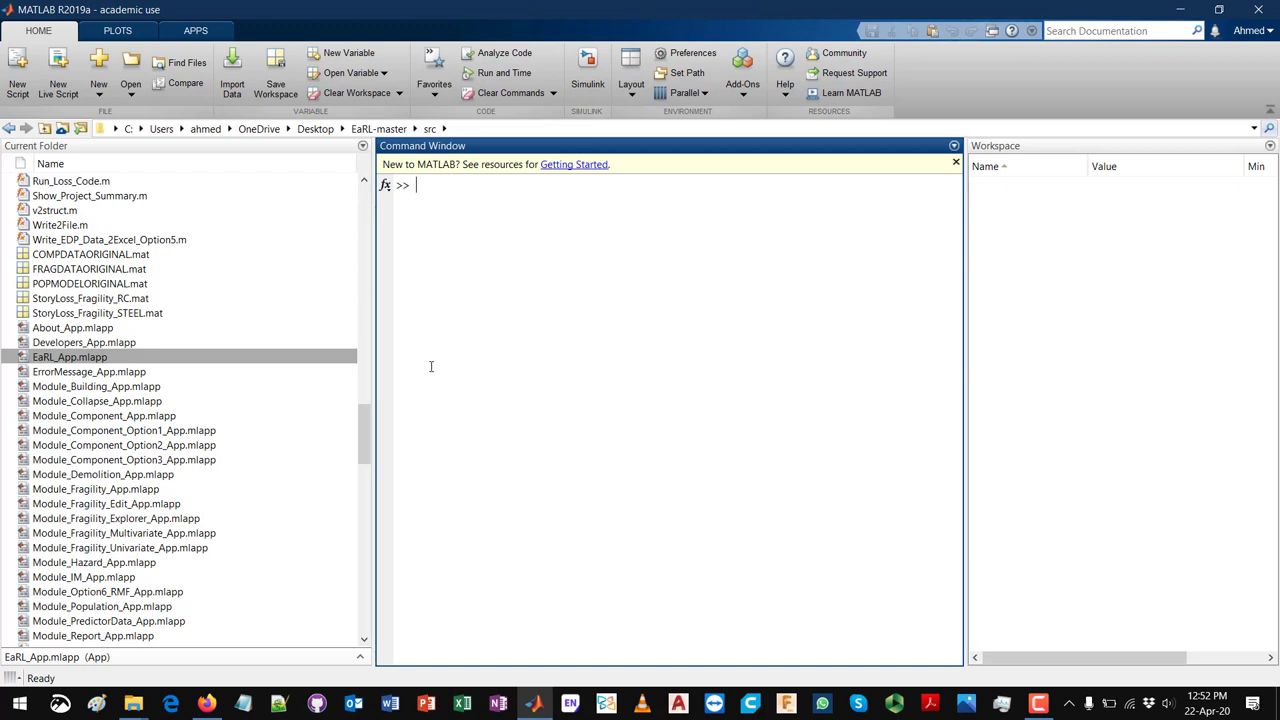
type("appdesi")
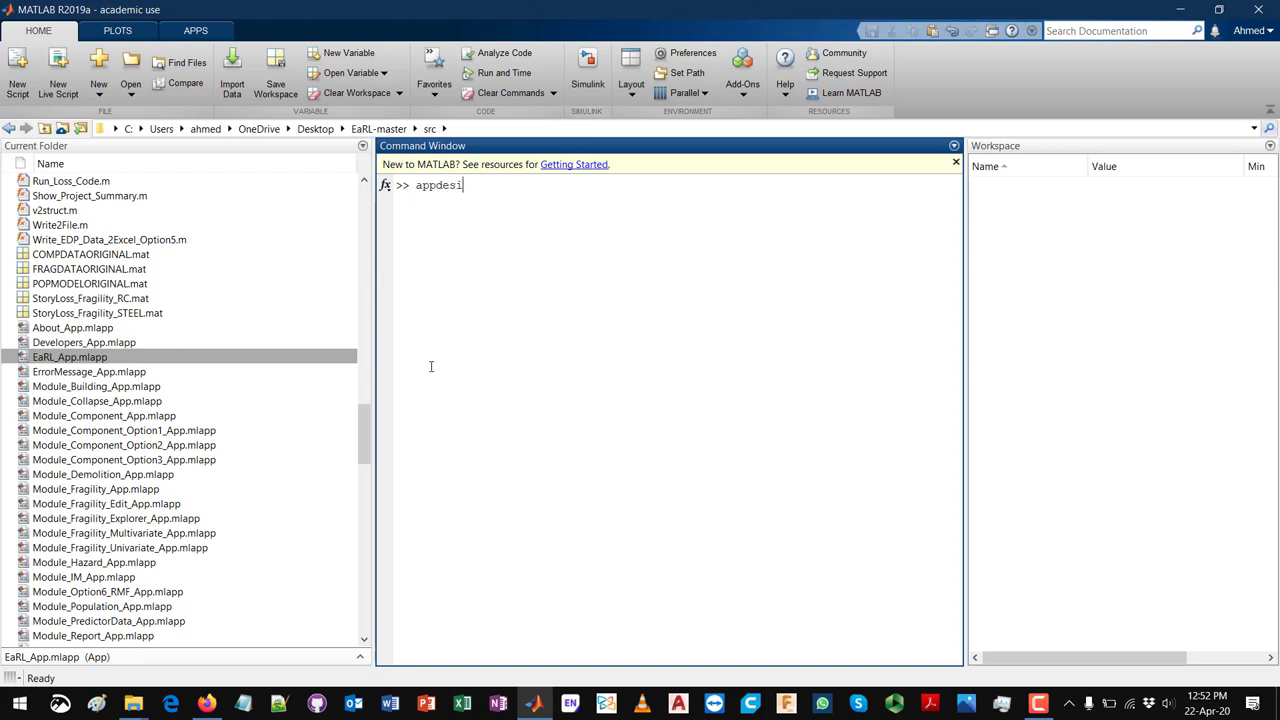
type("gner")
key("BackSpace")
key("BackSpace")
key("BackSpace")
key("BackSpace")
key("BackSpace")
key("BackSpace")
key("BackSpace")
key("BackSpace")
key("BackSpace")
key("BackSpace")
key("BackSpace")
left_click(75, 360)
- Open EaRL_App.mlapp in App Designer and run the EaRL app
double_click(75, 360)
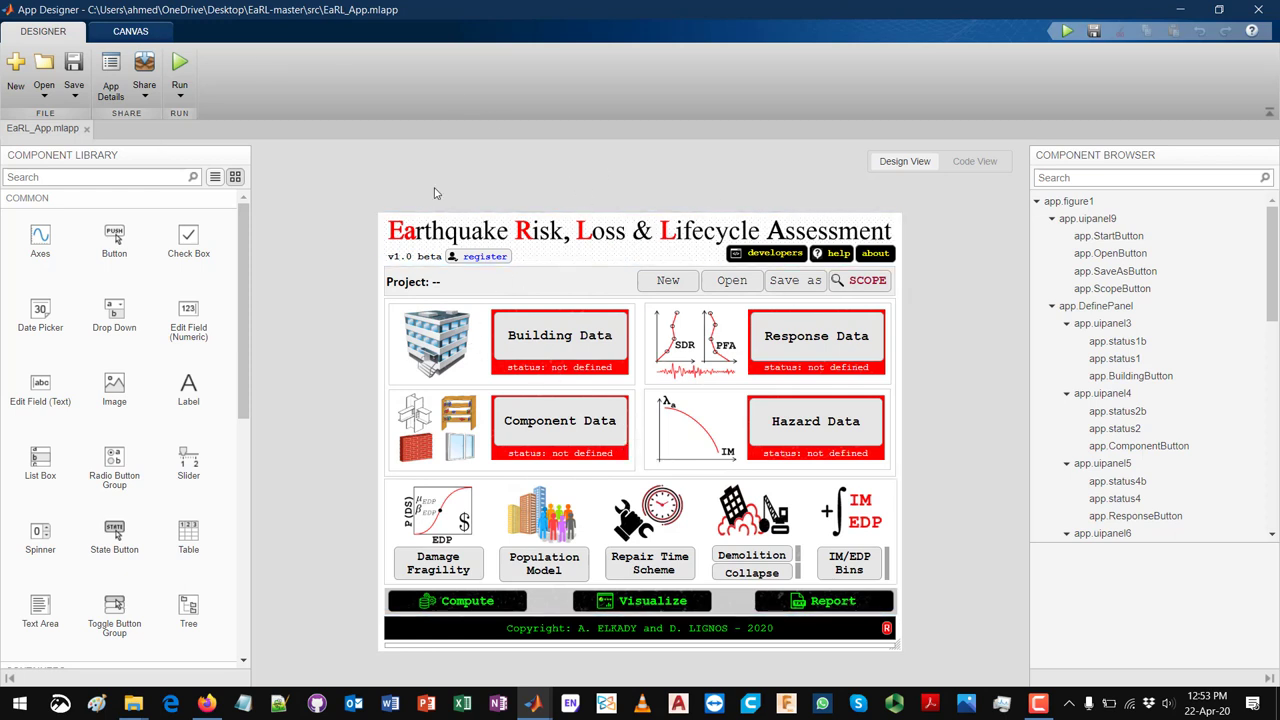
left_click(181, 63)
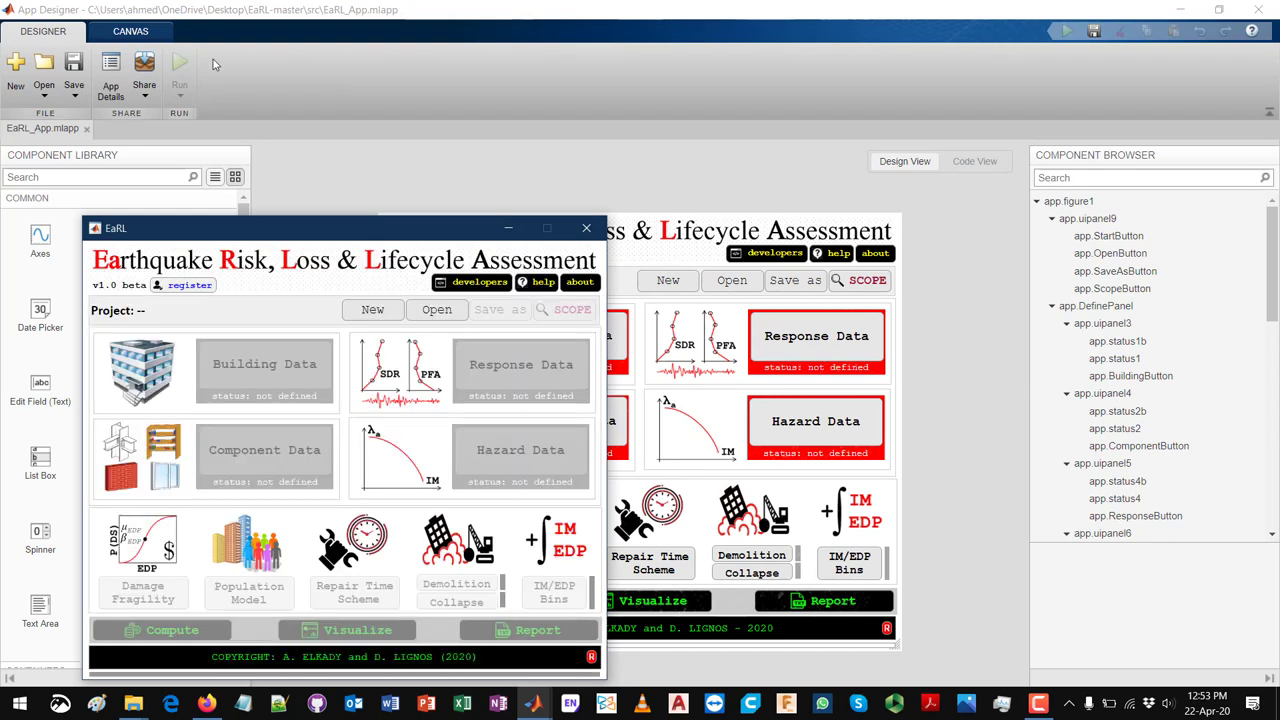
left_click_drag(351, 239, 370, 186)
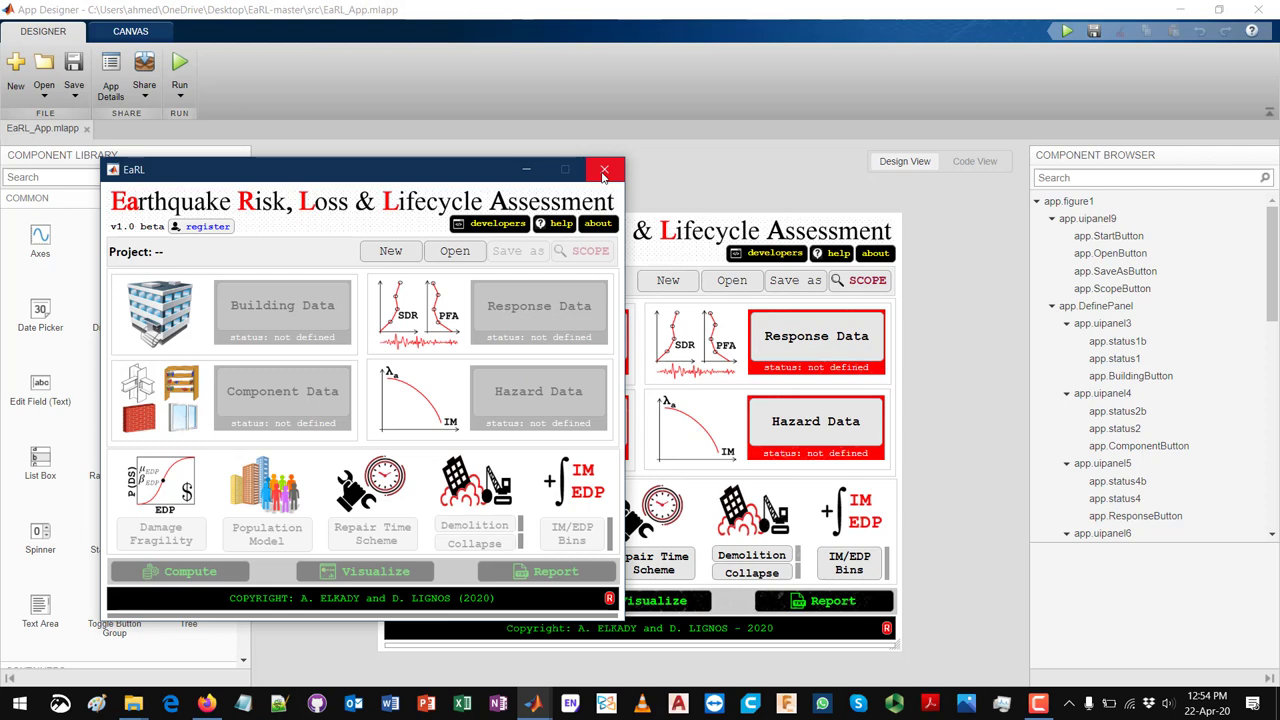
left_click(604, 173)
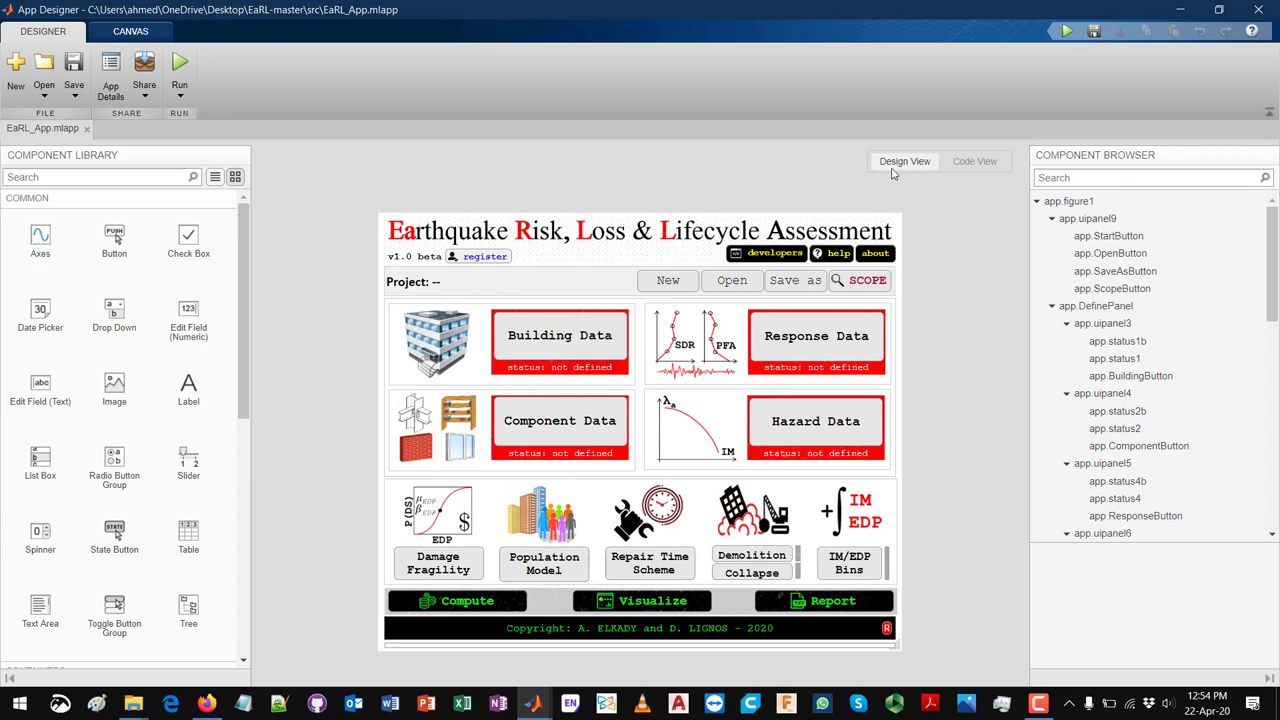
- Inspect the DemolitionButton and ComponentButton callbacks, return to Design View, and un-maximize App Designer
left_click(968, 167)
scroll(770, 396, "down", 20)
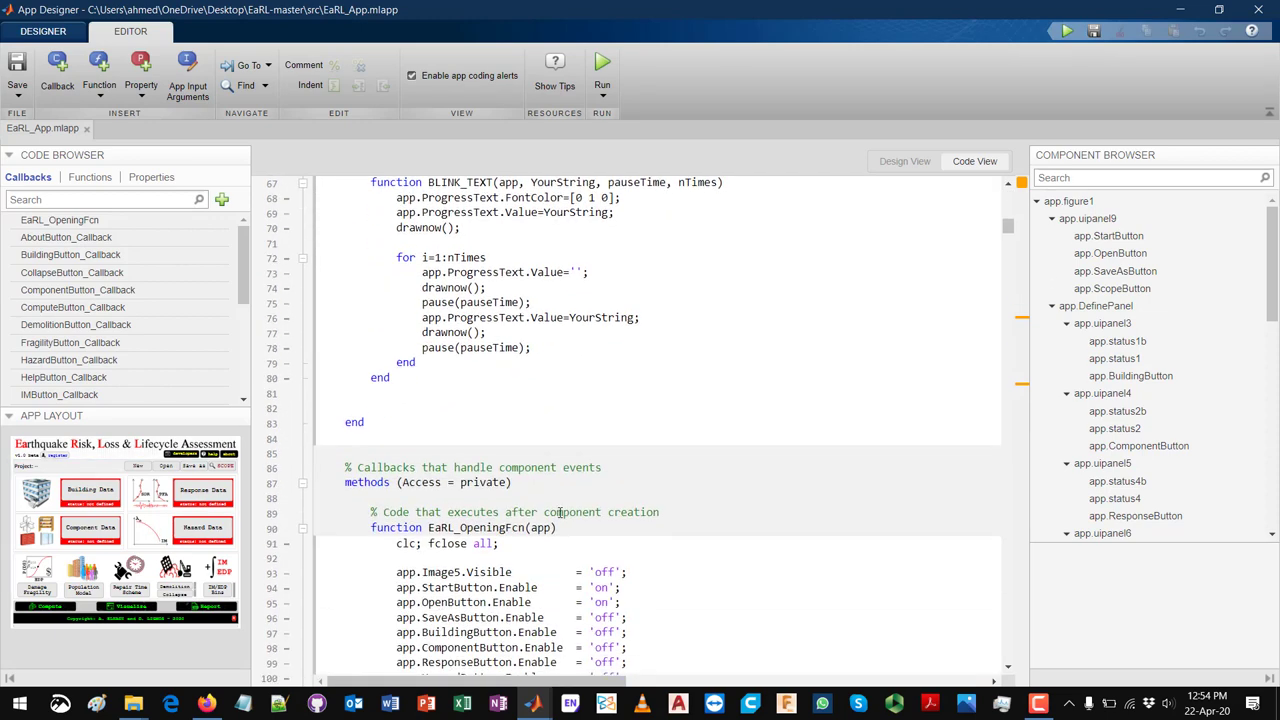
scroll(560, 512, "down", 10)
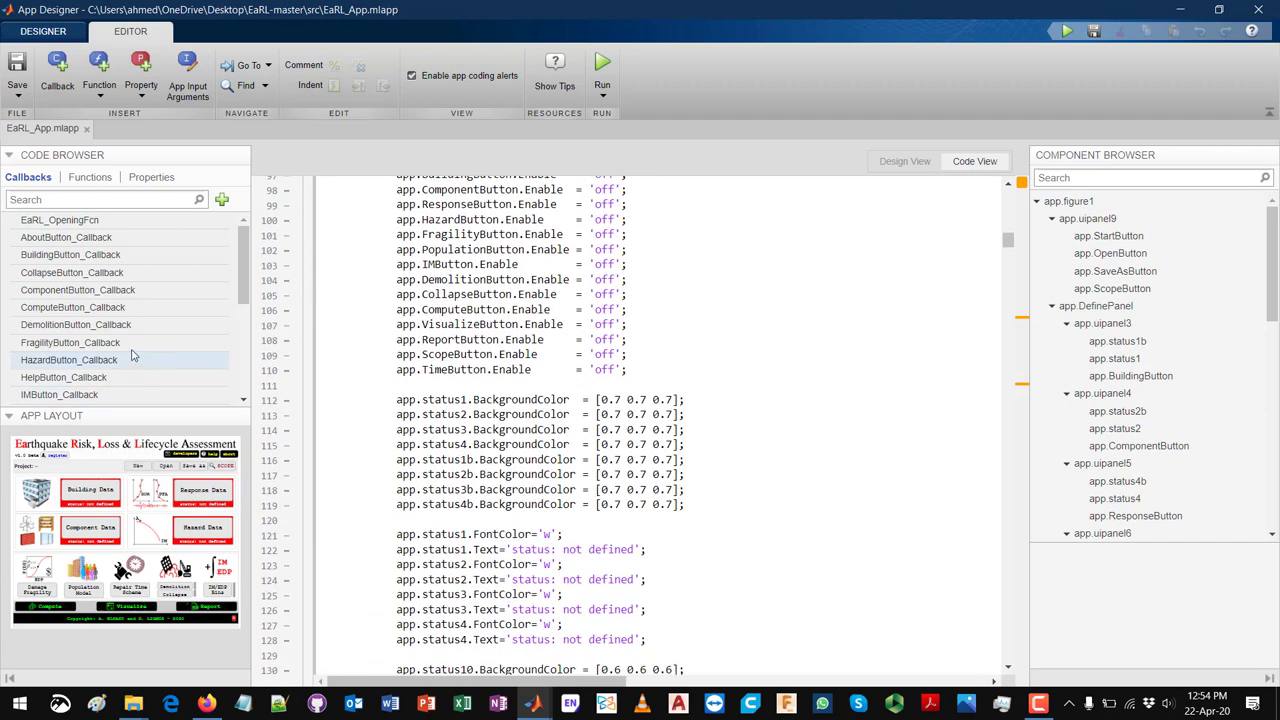
left_click(116, 326)
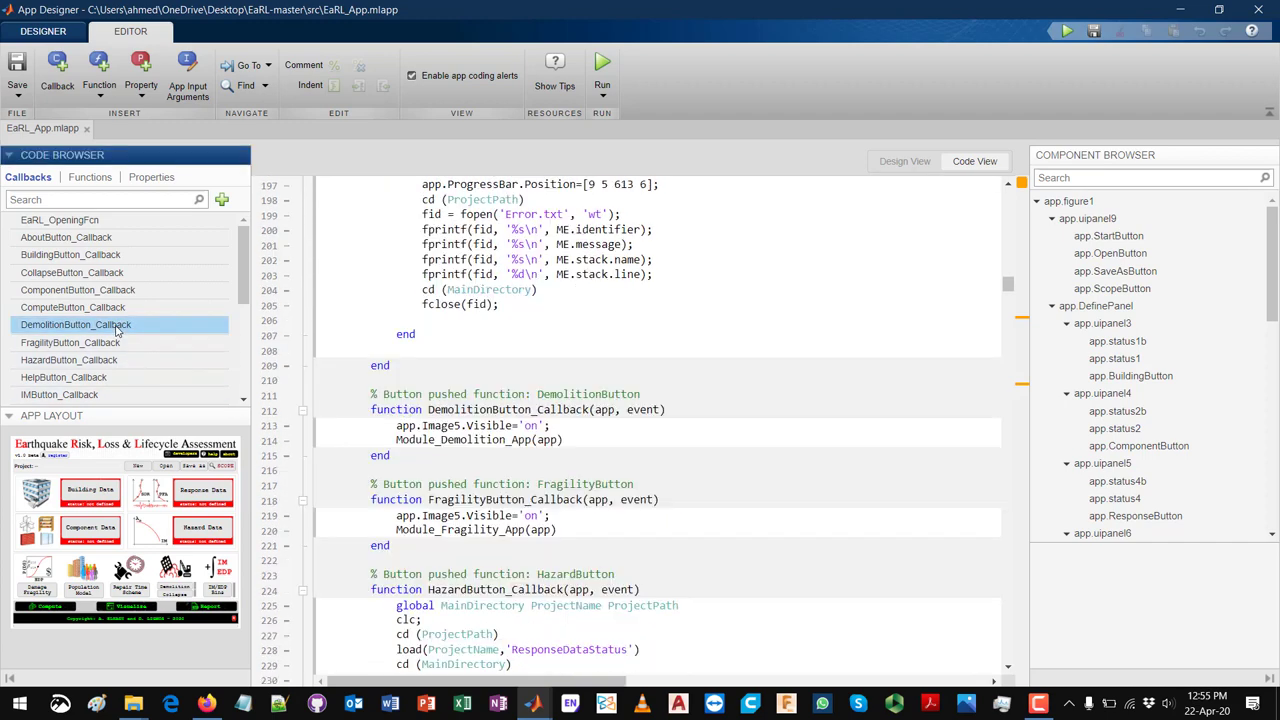
left_click(110, 292)
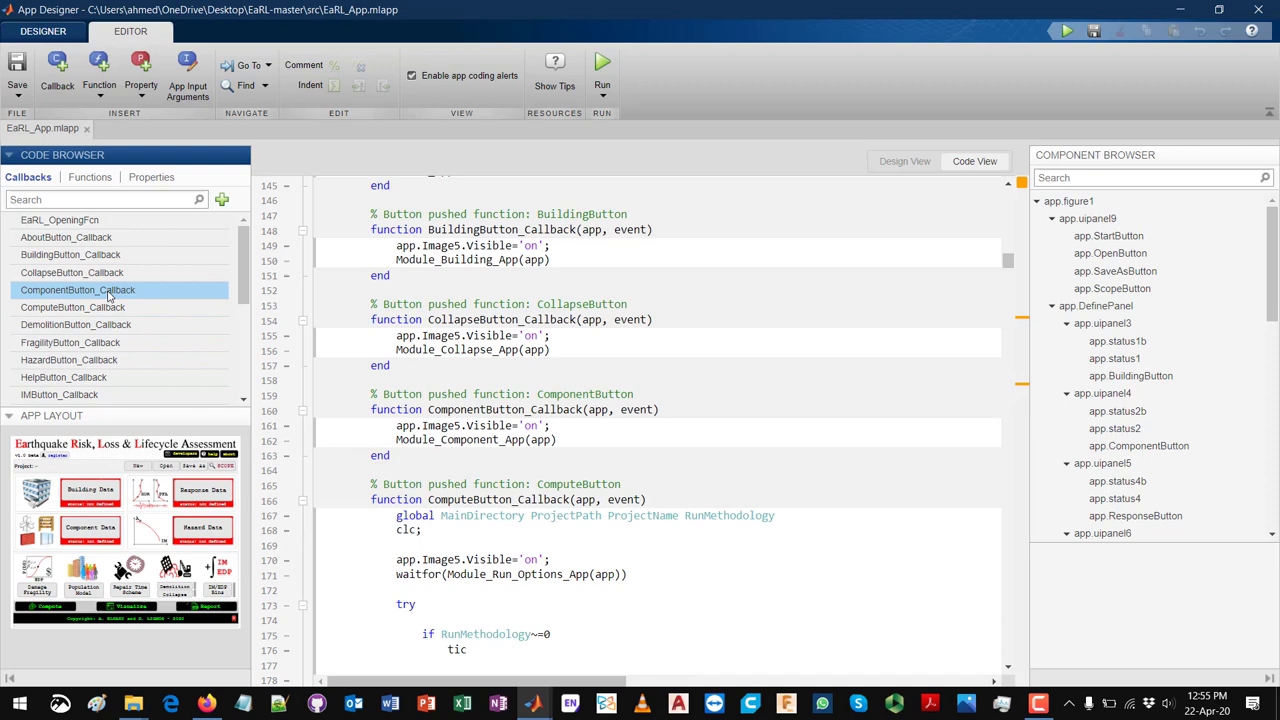
left_click(875, 163)
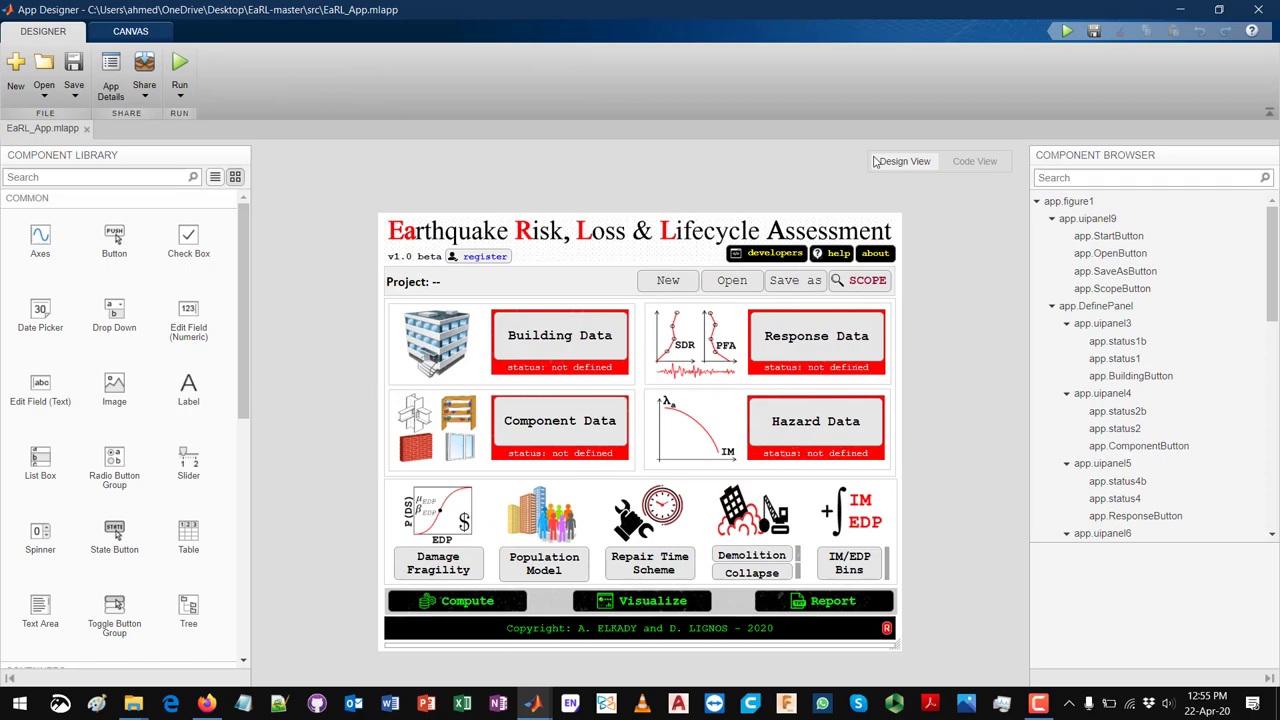
left_click_drag(872, 8, 906, 25)
left_click(253, 372)
scroll(252, 376, "down", 3)
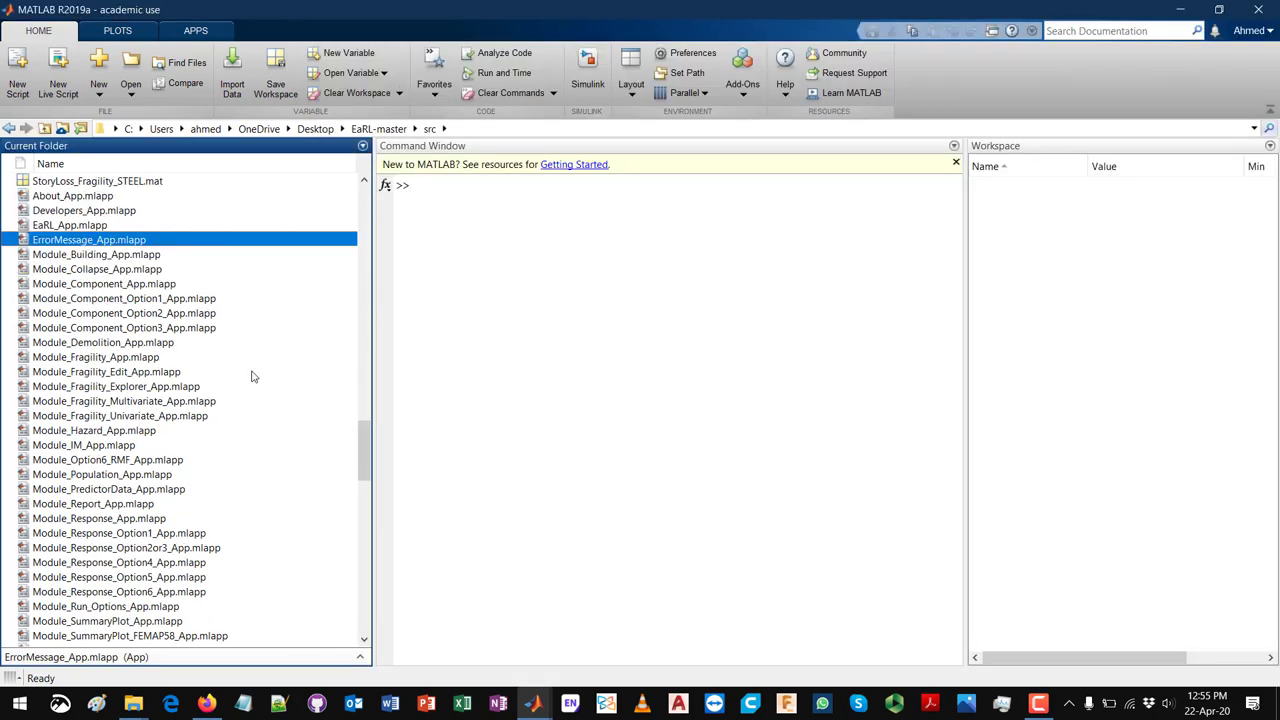
scroll(252, 376, "up", 10)
scroll(252, 376, "up", 10)
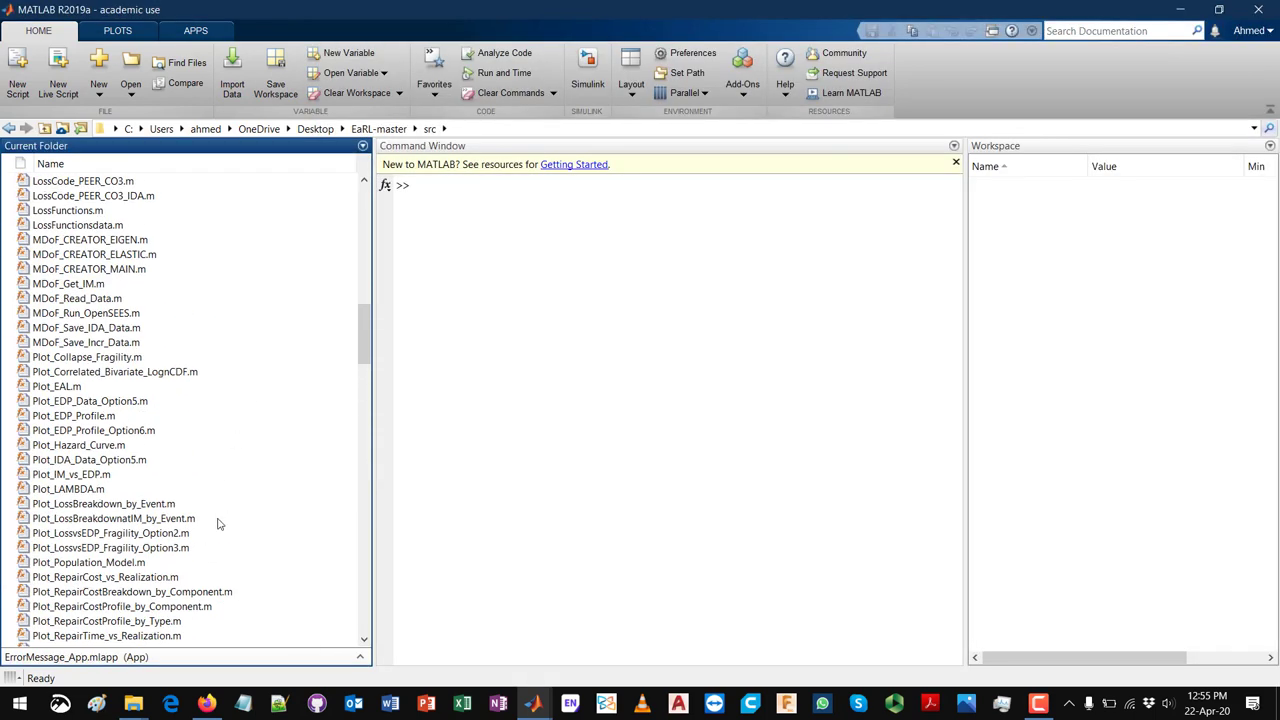
left_click(172, 344)
scroll(172, 347, "up", 4)
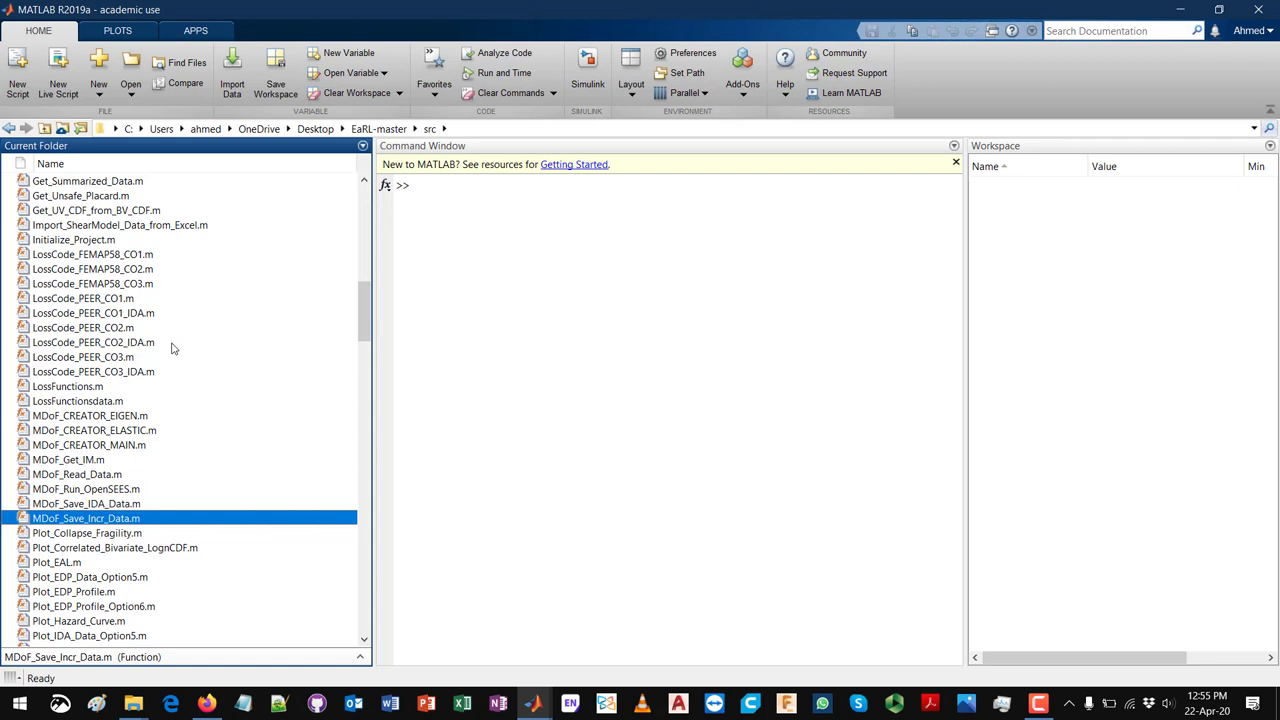
scroll(172, 347, "up", 9)
scroll(172, 347, "up", 2)
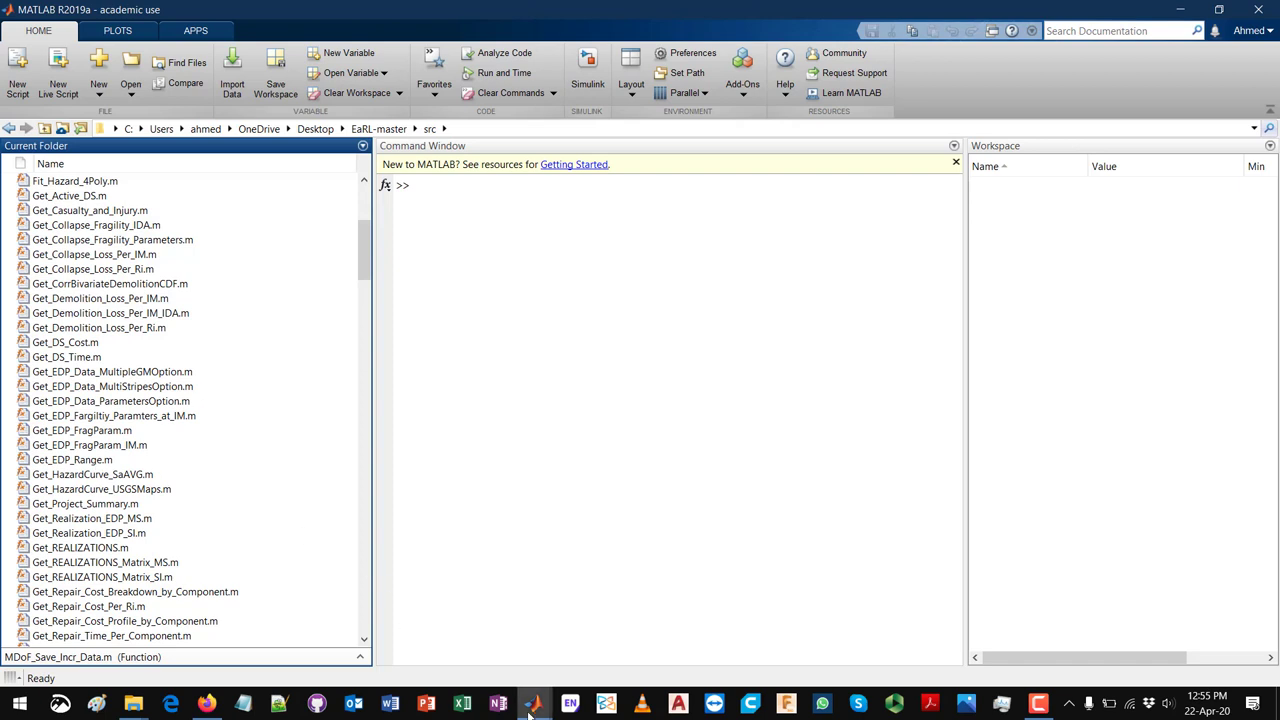
mouse_move(531, 708)
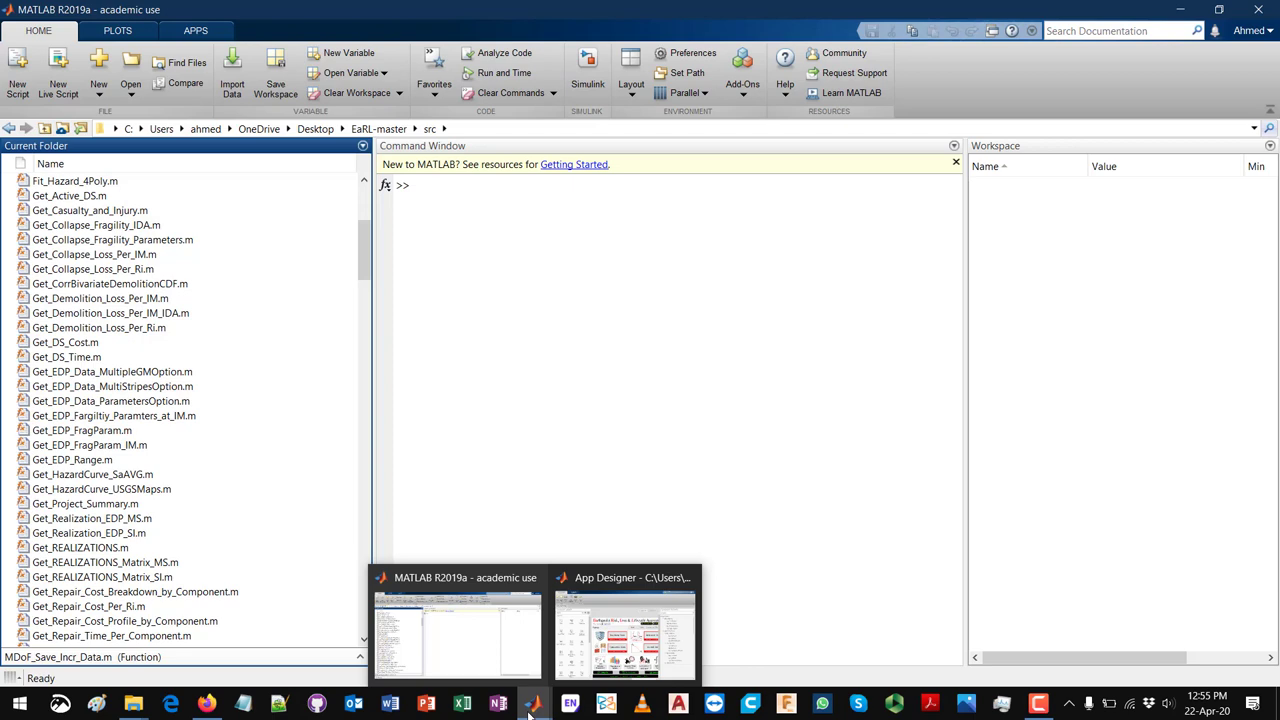
- Bring App Designer forward and run the EaRL app again
left_click(625, 630)
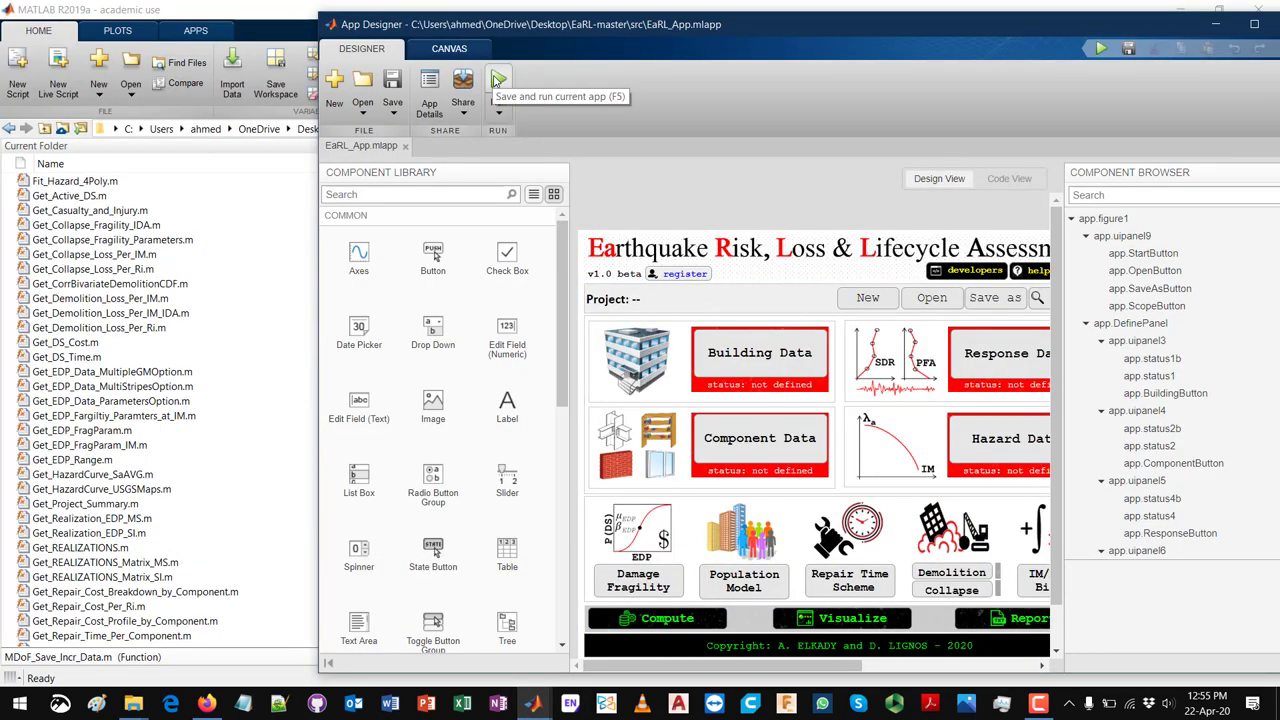
left_click(498, 80)
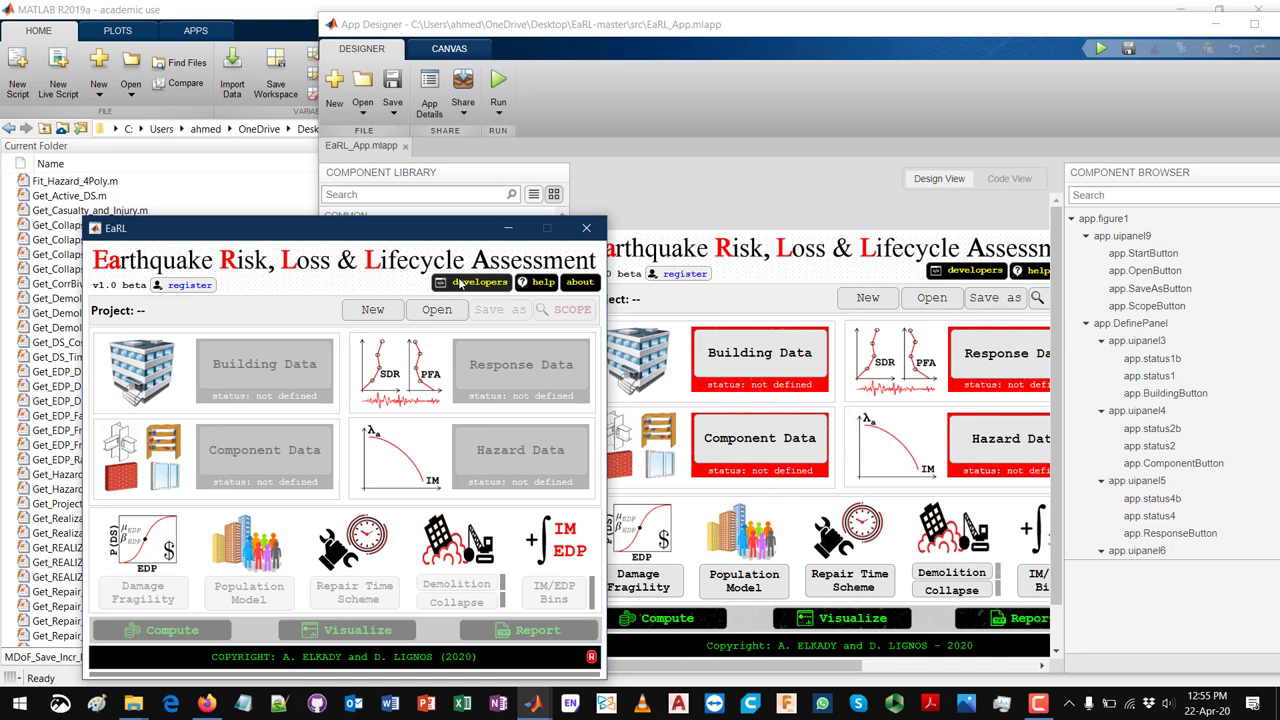
- In For Developers, expand Root, Component Data, Module_Component_App.mlapp, Manual Definition and Module_Component_Option1_App.mlapp
left_click(461, 284)
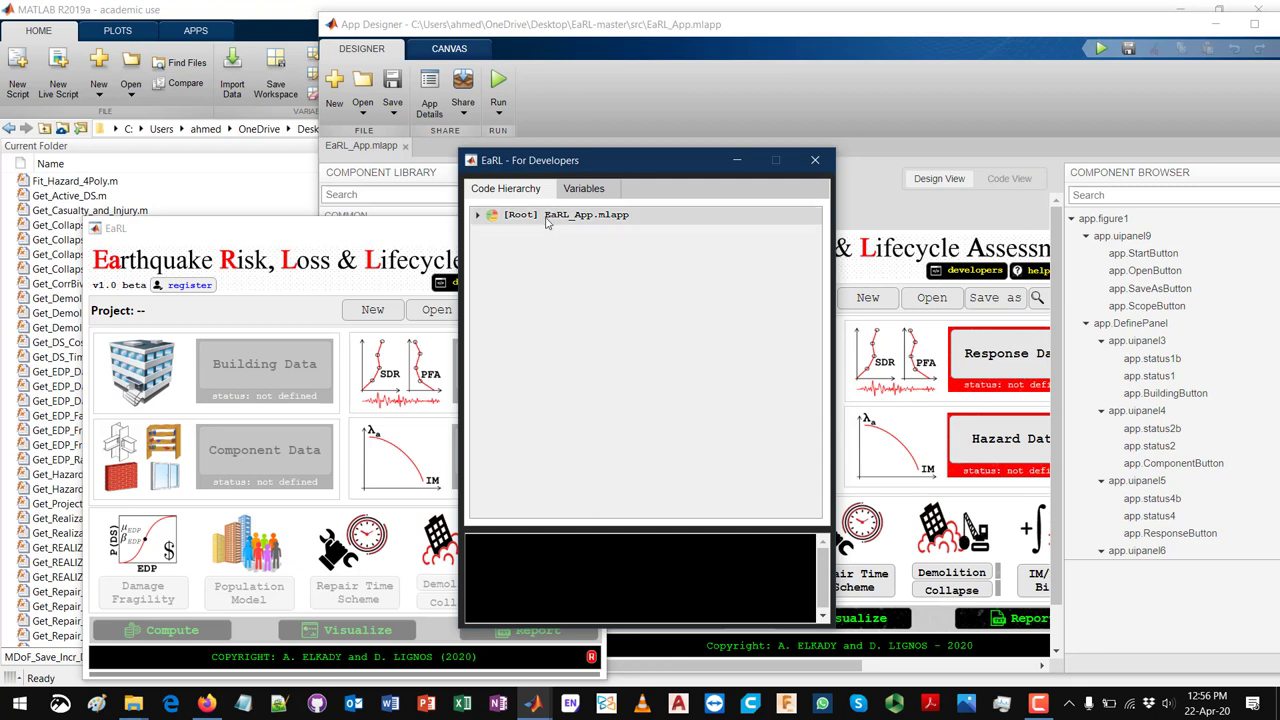
left_click(478, 216)
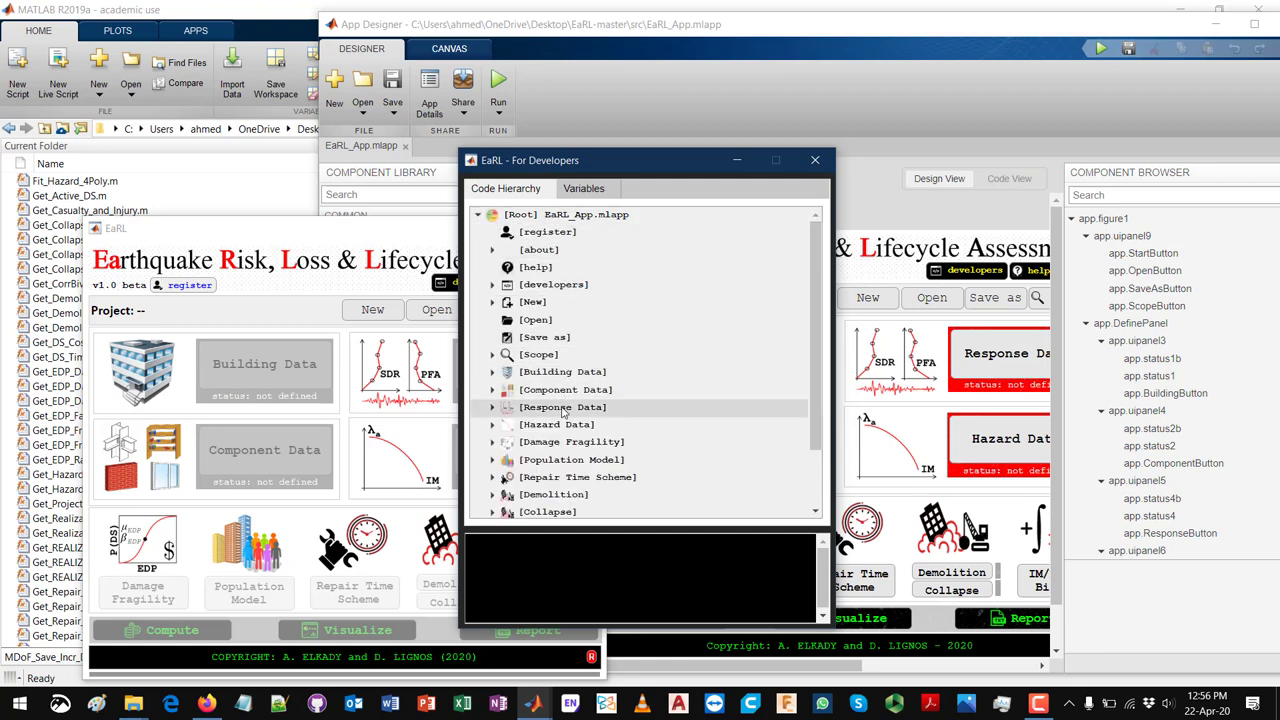
left_click(493, 391)
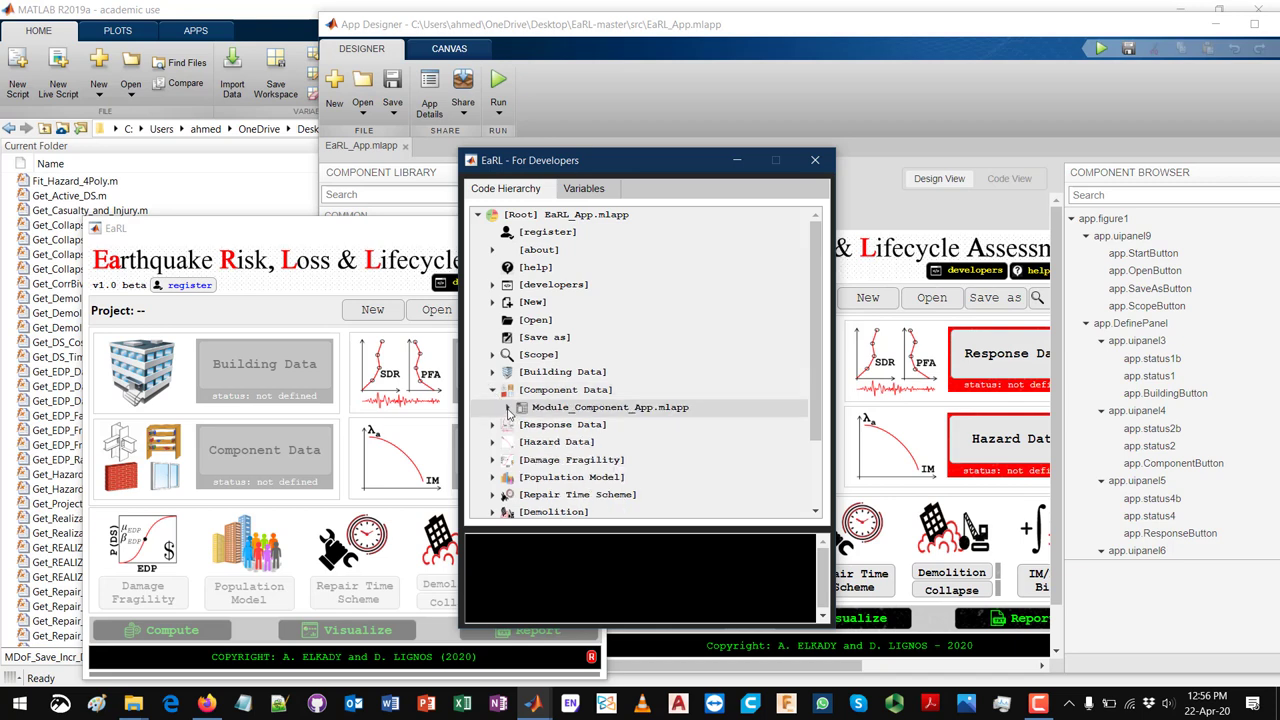
left_click(508, 409)
left_click(522, 425)
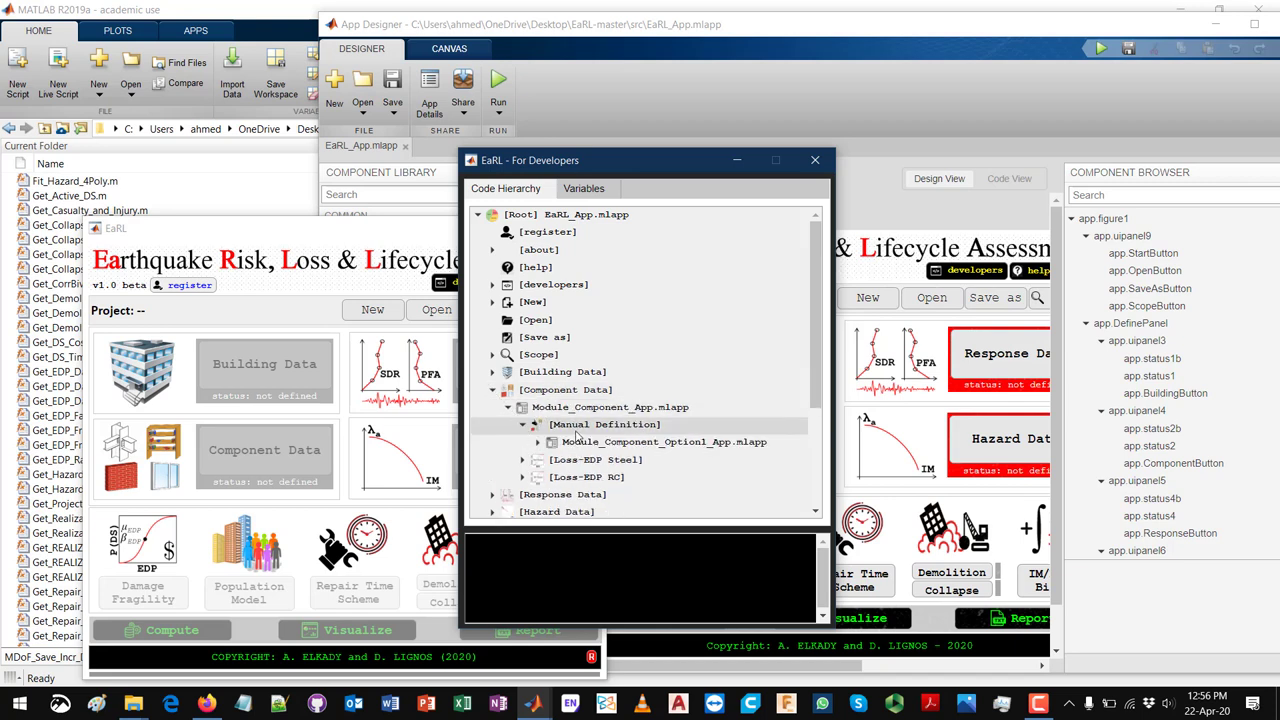
left_click(538, 442)
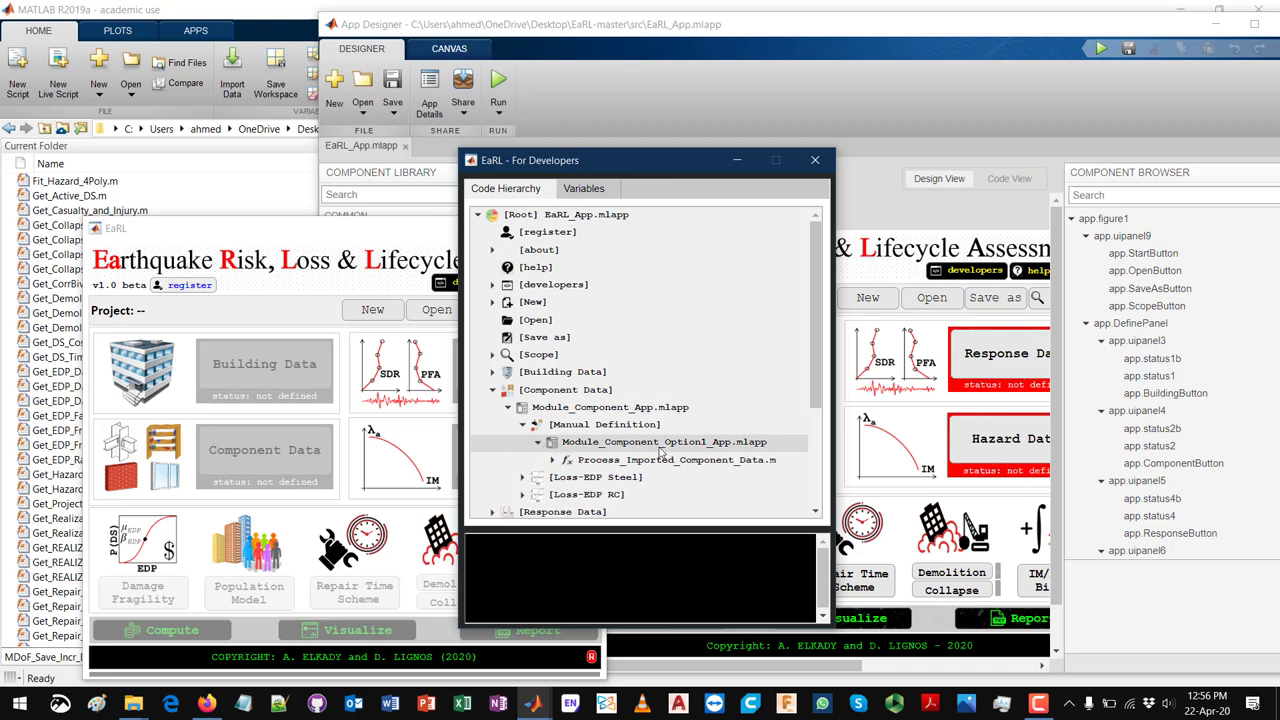